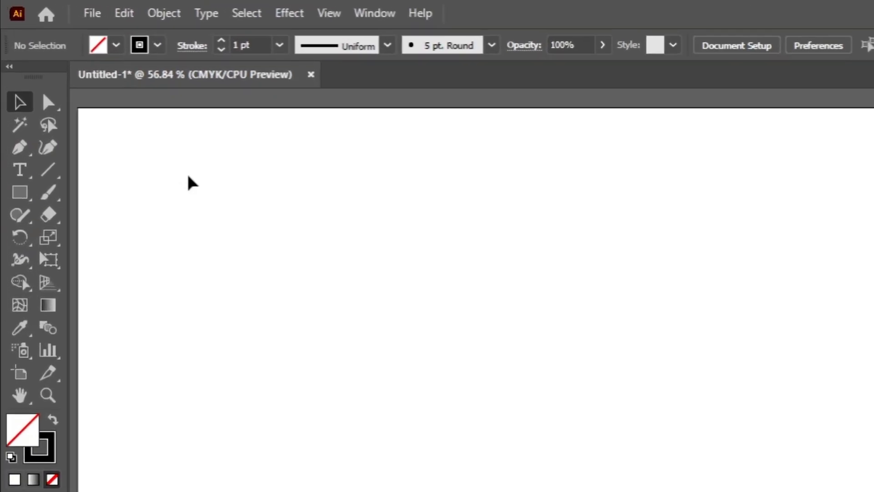
# Draw a vertical line about 275 px long with no fill and a 2 pt black stroke
pyautogui.click(77, 31)
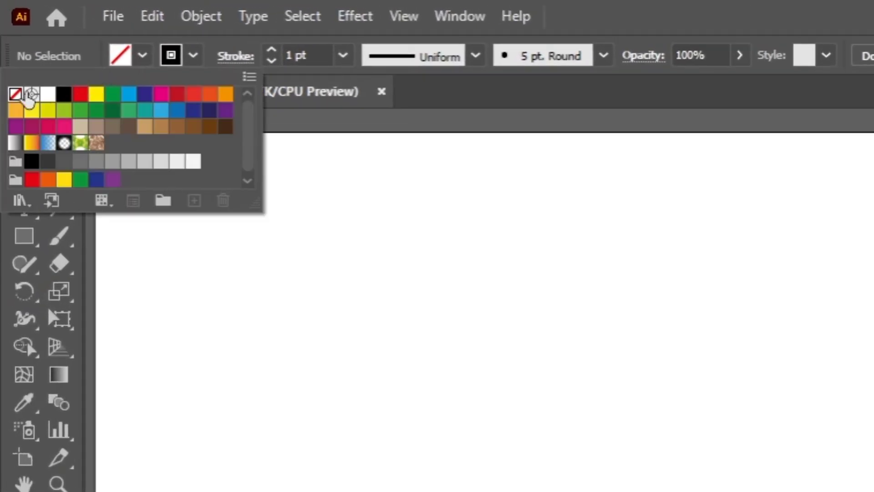
pyautogui.click(143, 58)
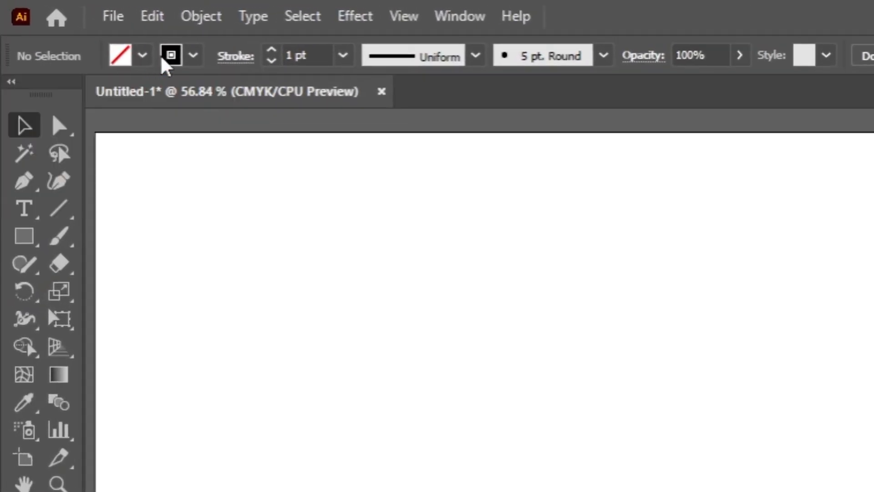
pyautogui.click(61, 209)
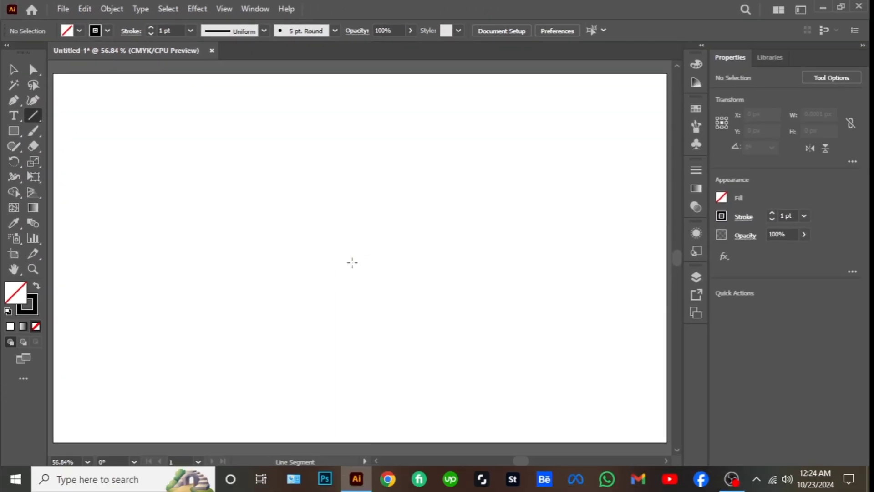
pyautogui.moveTo(347, 257); pyautogui.dragTo(353, 389)
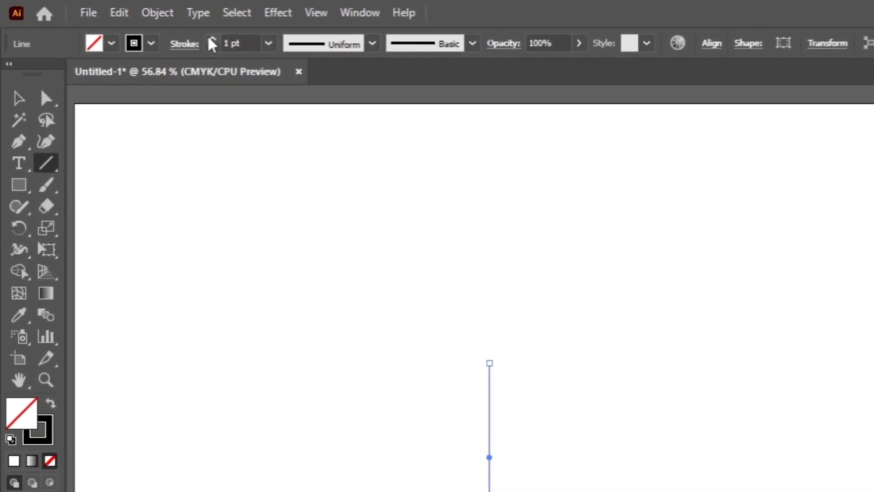
pyautogui.click(217, 40)
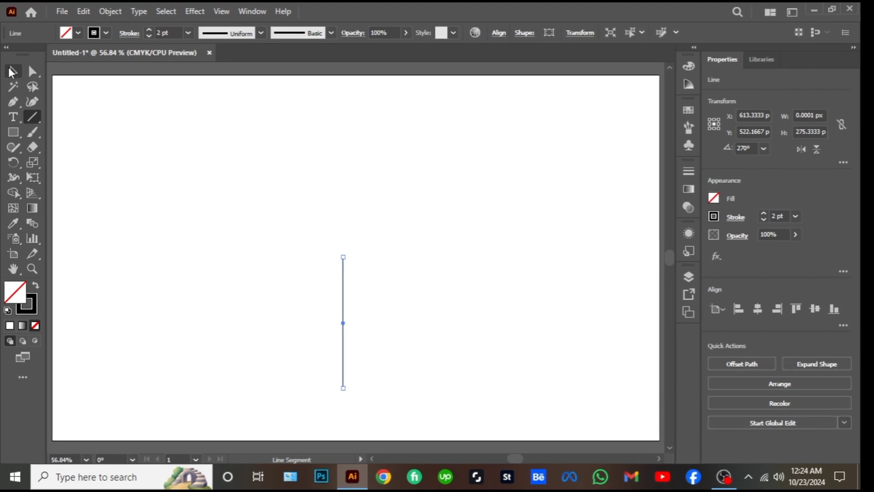
pyautogui.click(18, 91)
pyautogui.click(201, 169)
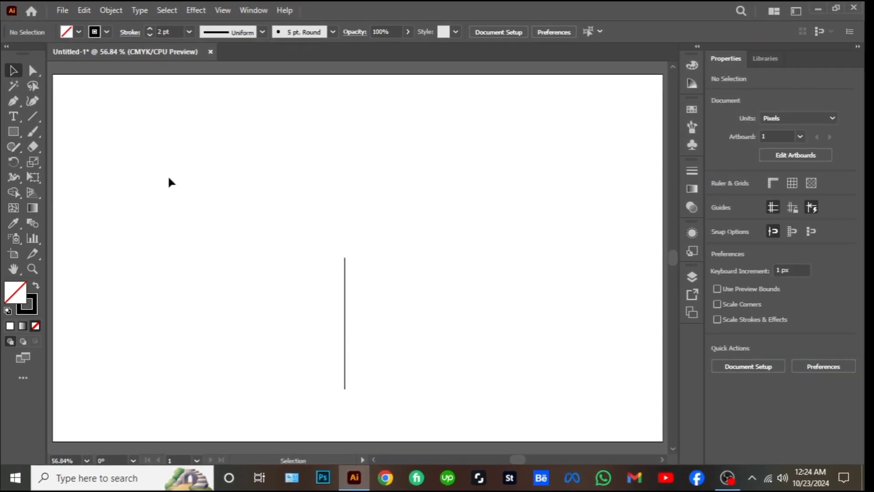
# Rotate a copy of the vertical line by 120° about its upper endpoint, and repeat the transformation for a third line
pyautogui.moveTo(296, 234); pyautogui.dragTo(355, 294)
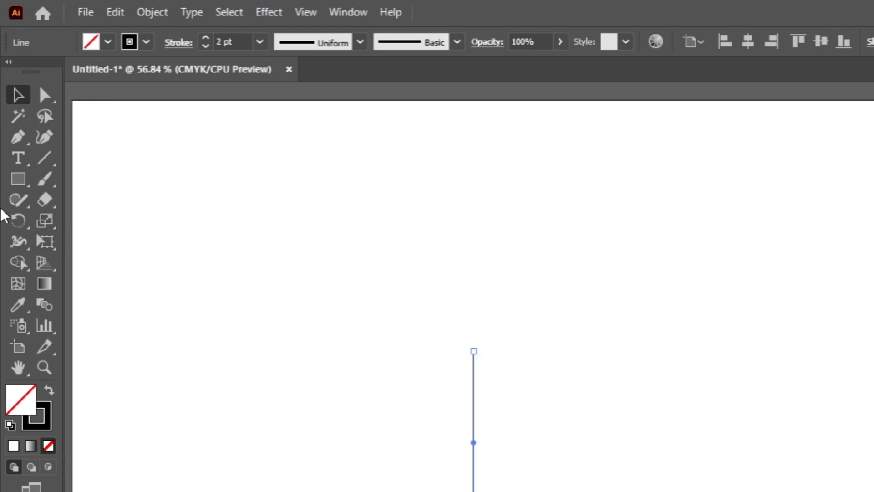
pyautogui.click(21, 222)
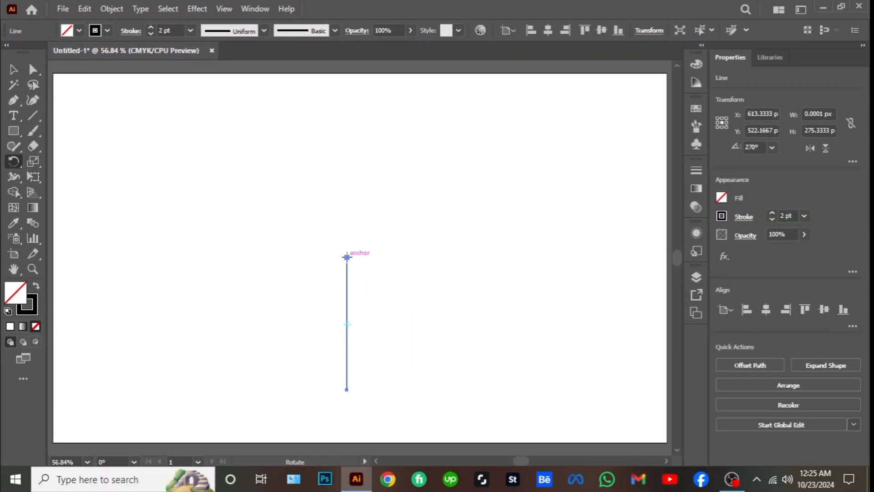
pyautogui.keyDown('alt'); pyautogui.click(347, 257); pyautogui.keyUp('alt')
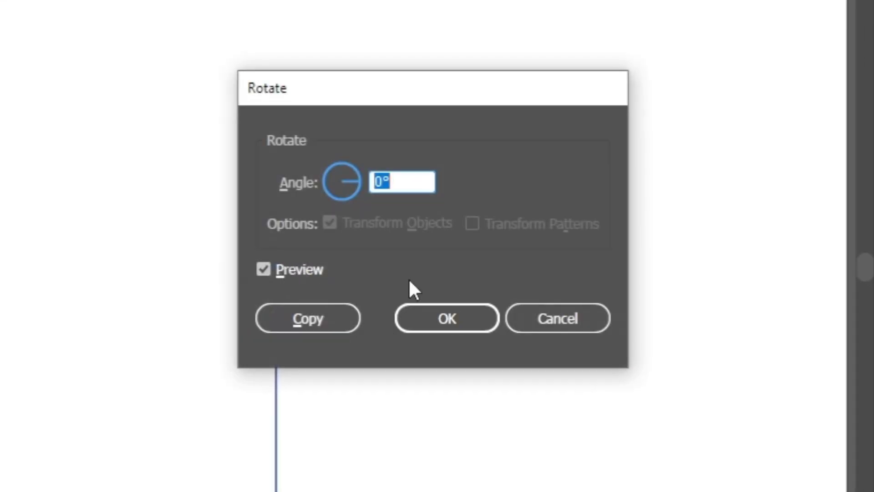
pyautogui.write('120')
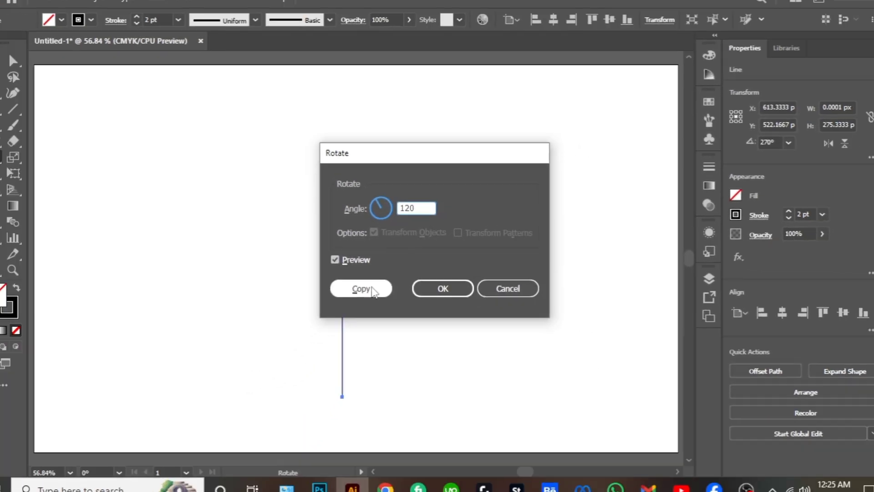
pyautogui.click(334, 313)
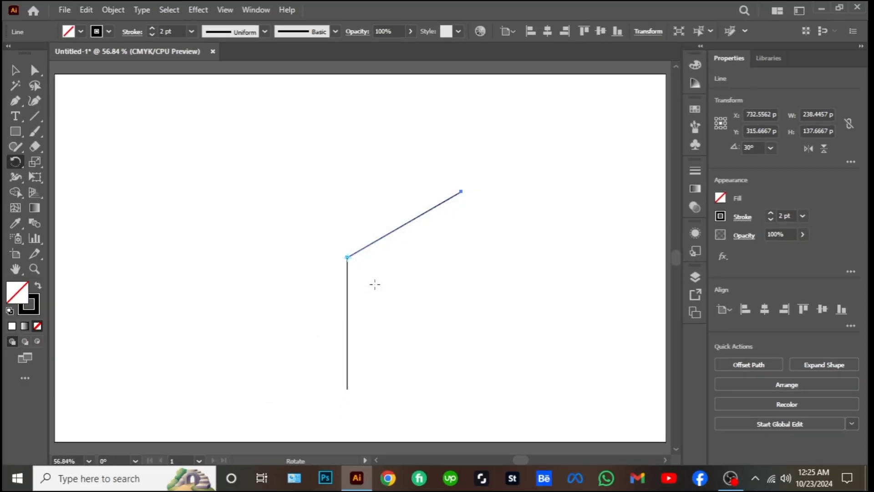
pyautogui.hotkey('ctrl', 'd')
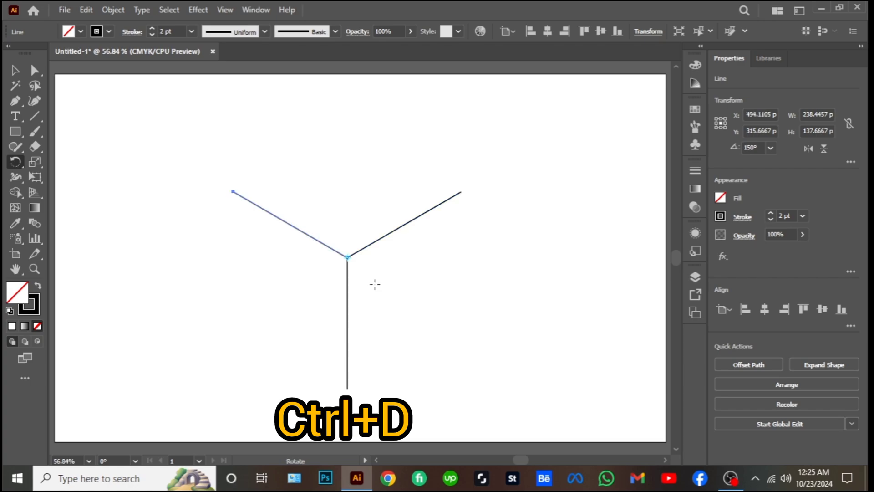
# Reflect a copy of the two slanted lines across the horizontal axis and move it up to close a rhombus
pyautogui.click(15, 70)
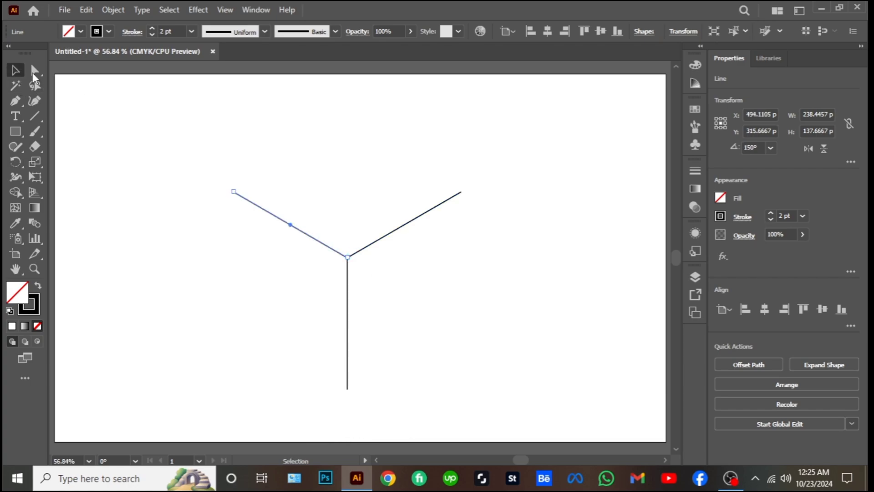
pyautogui.click(128, 132)
pyautogui.moveTo(168, 156); pyautogui.dragTo(460, 214)
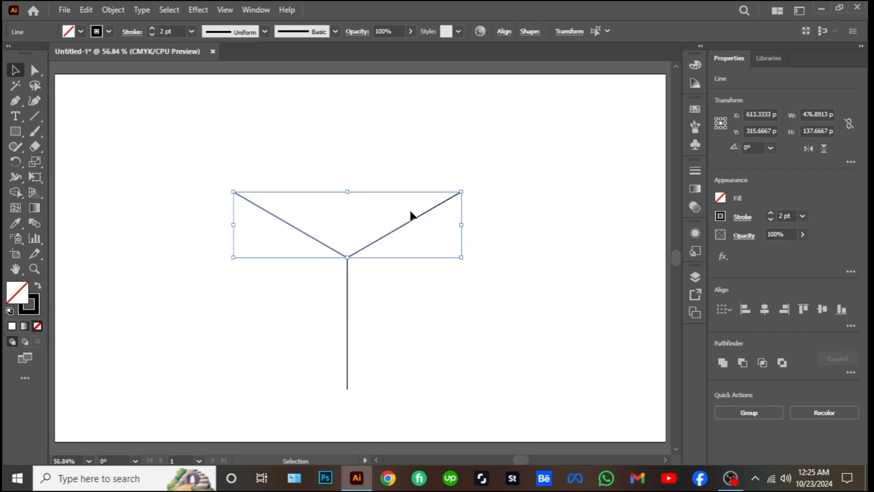
pyautogui.rightClick(408, 210)
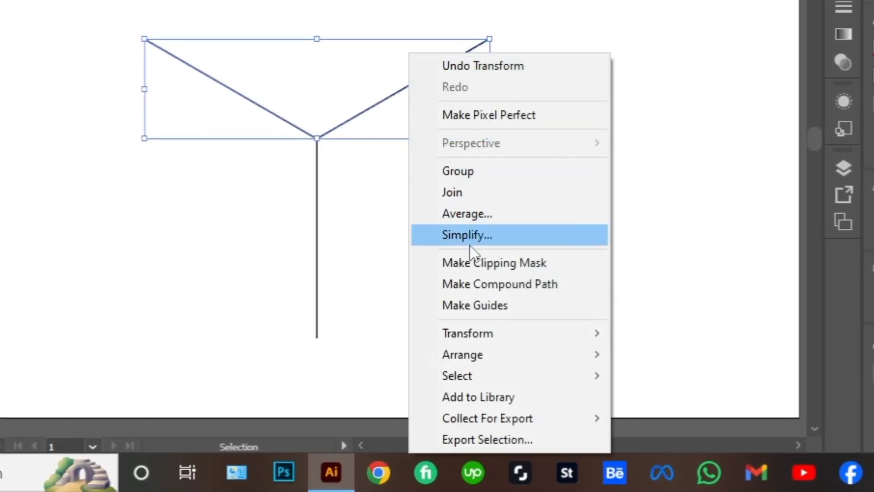
pyautogui.moveTo(480, 339)
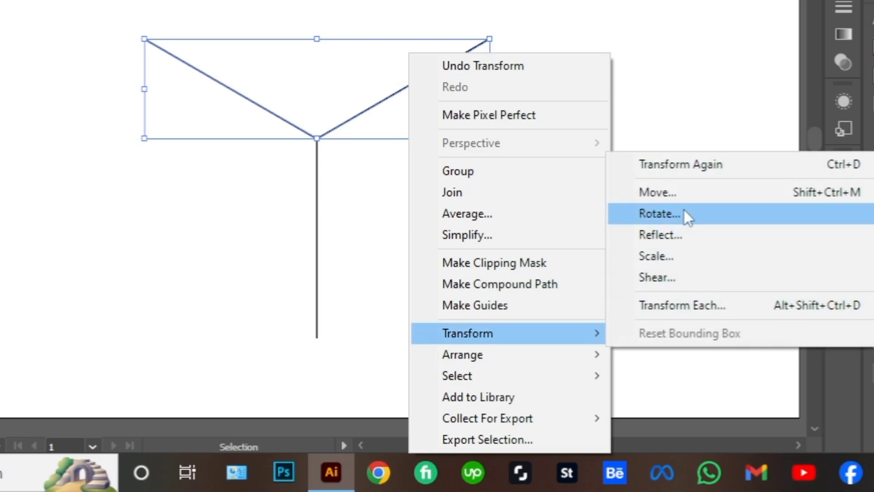
pyautogui.click(669, 236)
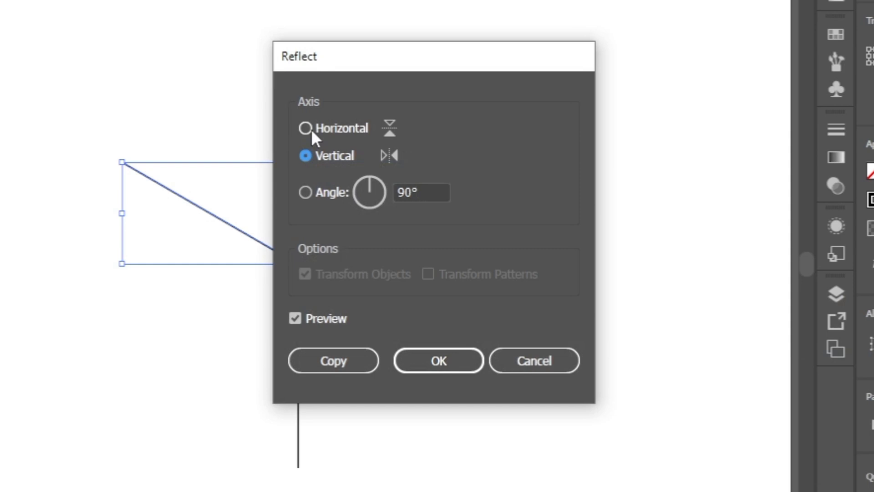
pyautogui.click(339, 92)
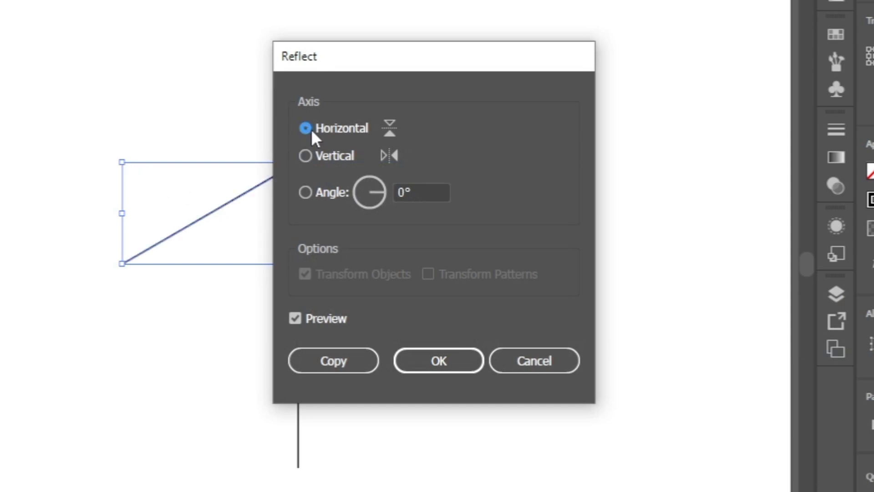
pyautogui.click(331, 362)
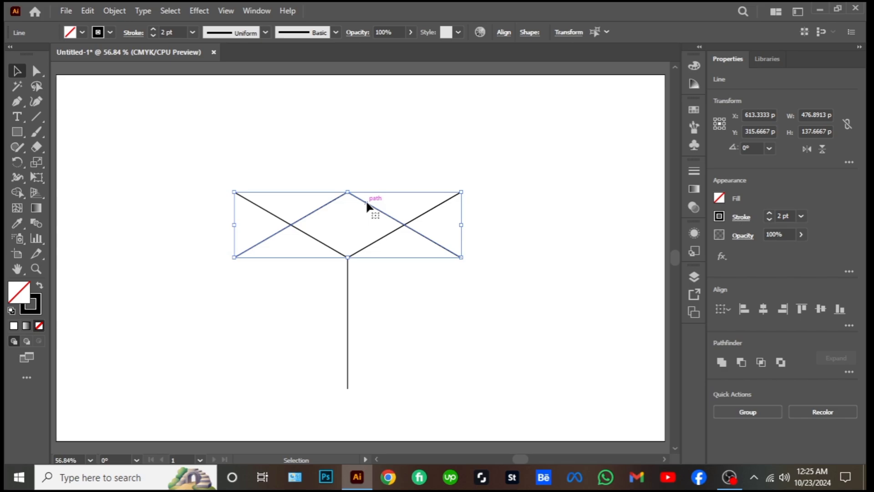
pyautogui.moveTo(368, 203); pyautogui.dragTo(372, 138)
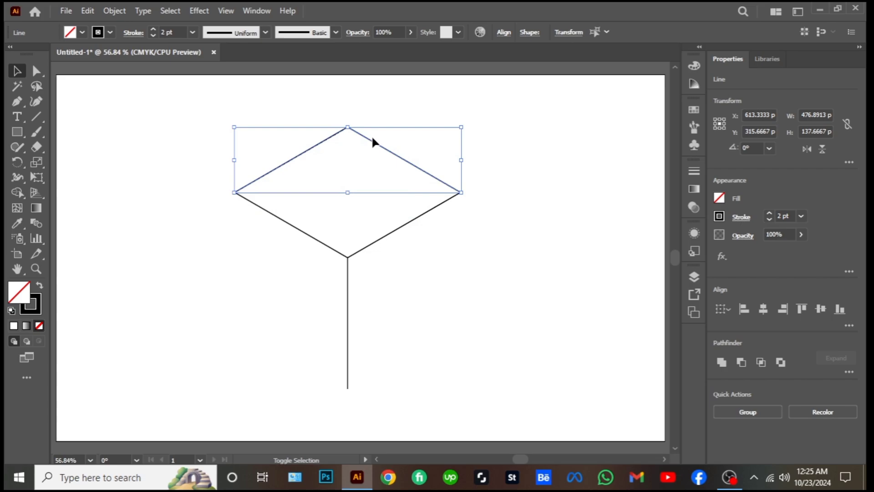
pyautogui.click(386, 116)
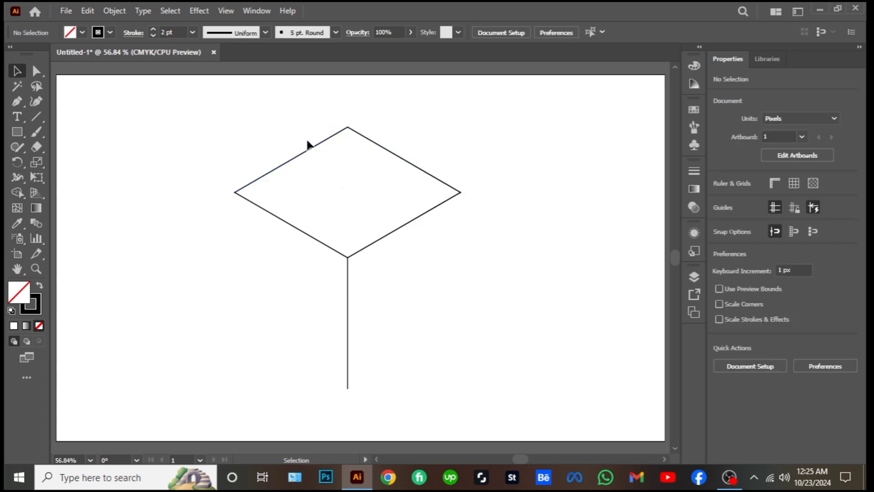
# Rotate a copy of the rhombus's two upper edges by 120° about its lower corner, and repeat it to complete the cube
pyautogui.moveTo(323, 175); pyautogui.dragTo(377, 199)
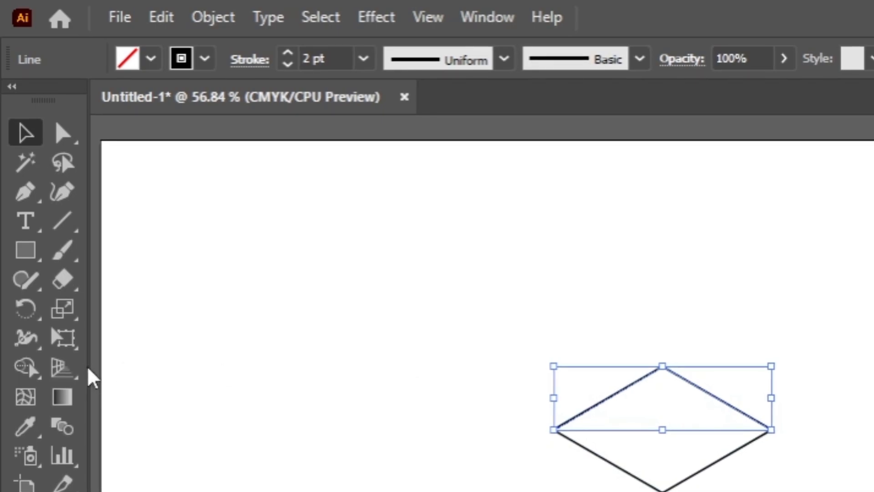
pyautogui.click(25, 311)
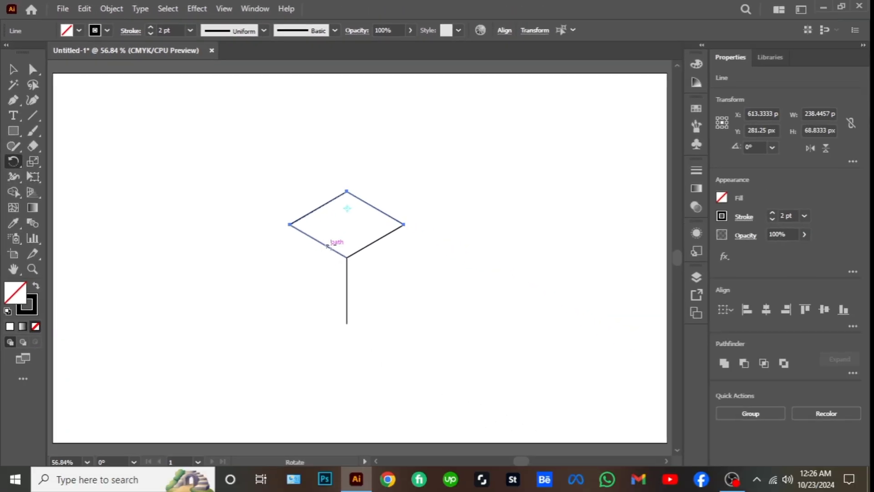
pyautogui.keyDown('alt'); pyautogui.click(347, 257); pyautogui.keyUp('alt')
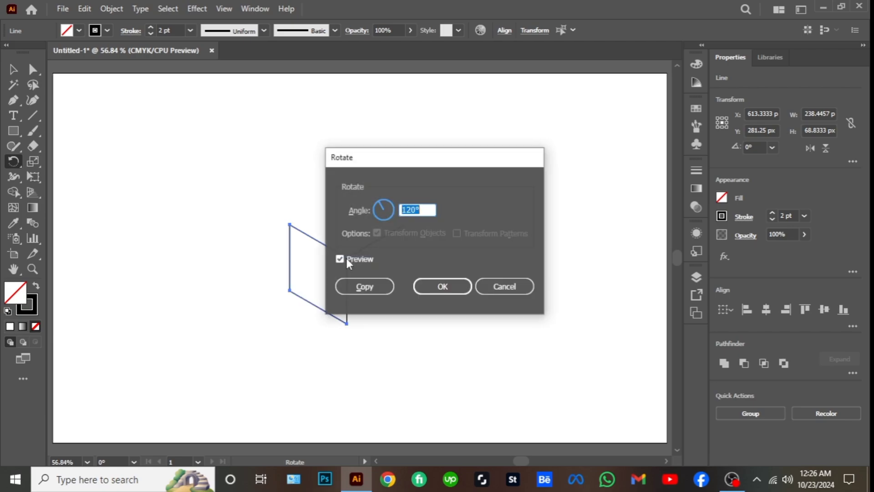
pyautogui.click(363, 284)
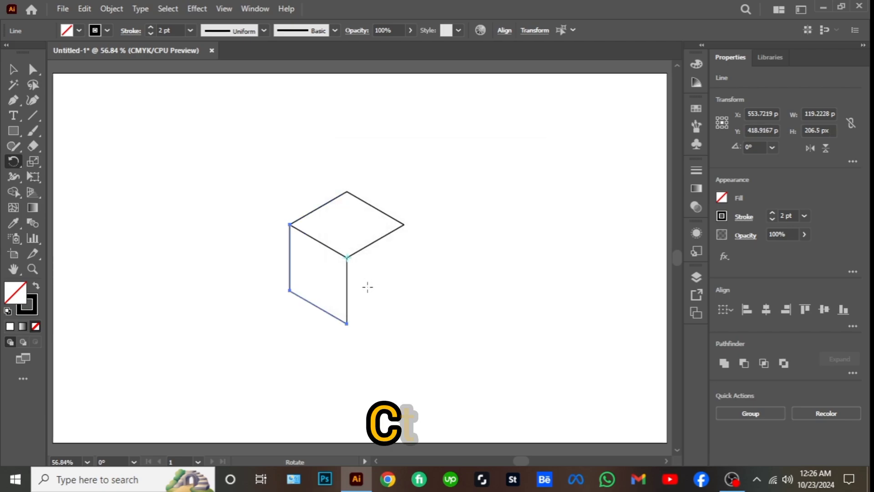
pyautogui.hotkey('ctrl', 'd')
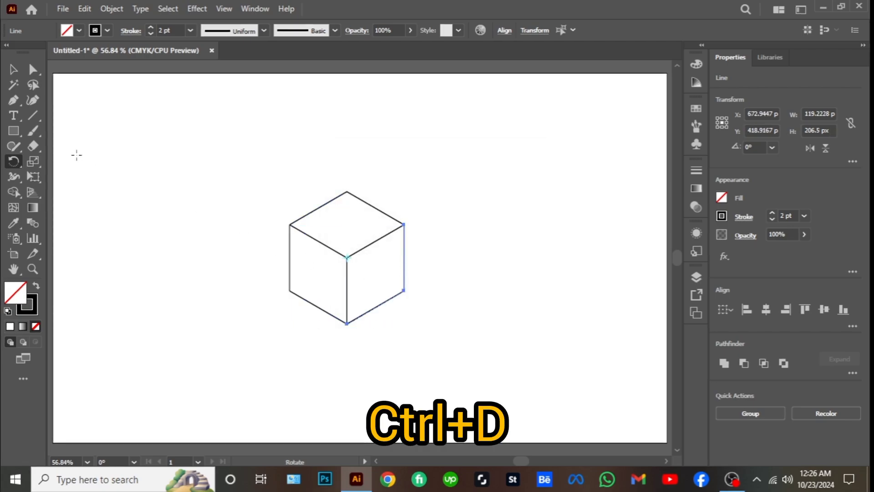
pyautogui.press('v')
pyautogui.click(240, 180)
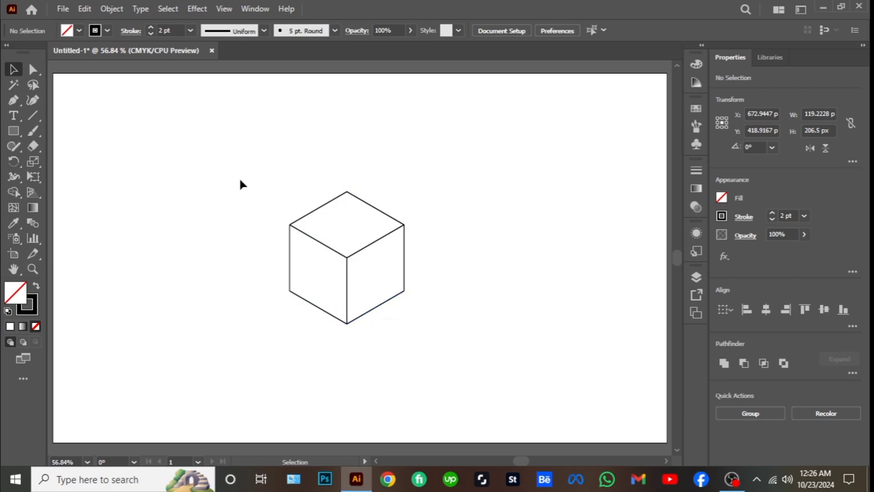
# Copy the whole cube, paste it in front, and move the duplicate 500 px to the right
pyautogui.moveTo(266, 174); pyautogui.dragTo(393, 310)
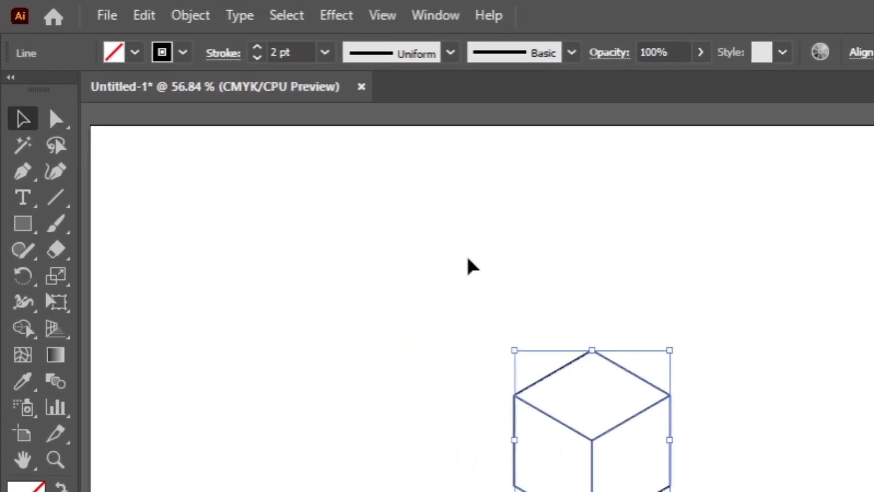
pyautogui.click(147, 19)
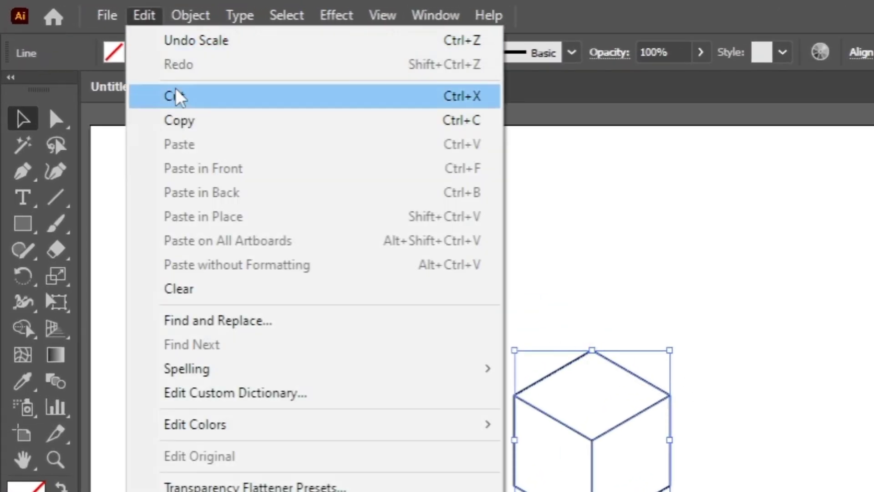
pyautogui.click(185, 120)
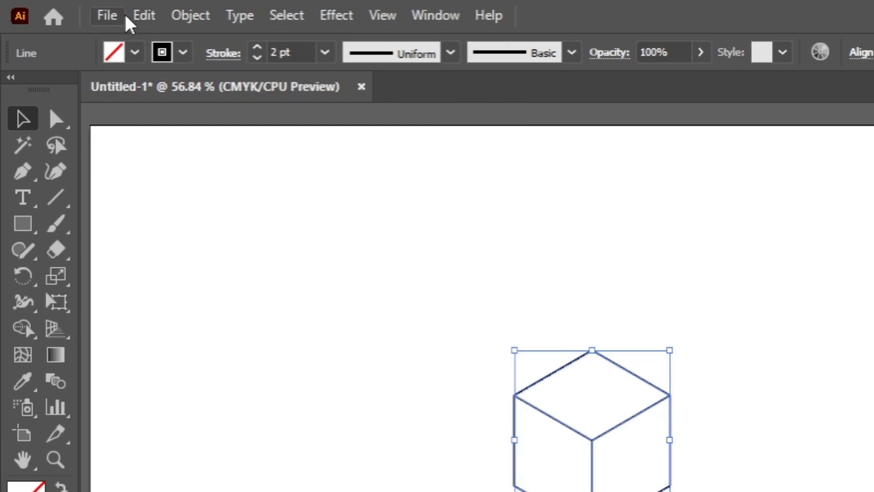
pyautogui.click(141, 23)
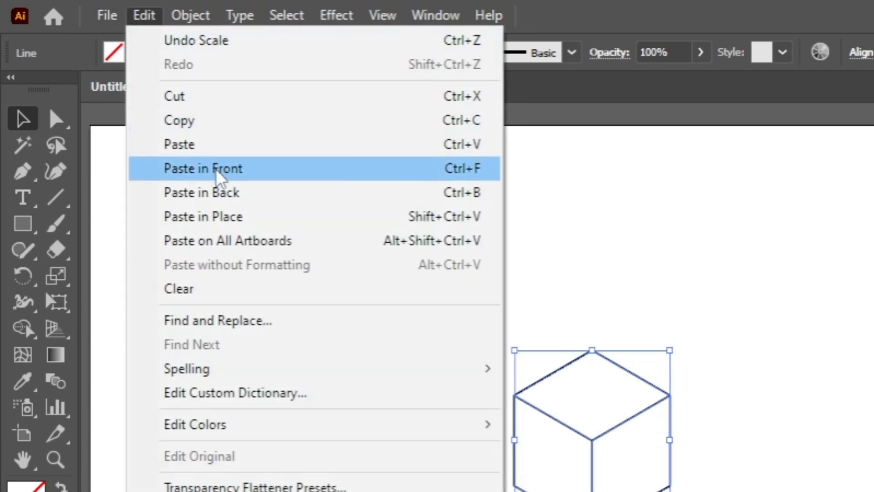
pyautogui.click(191, 171)
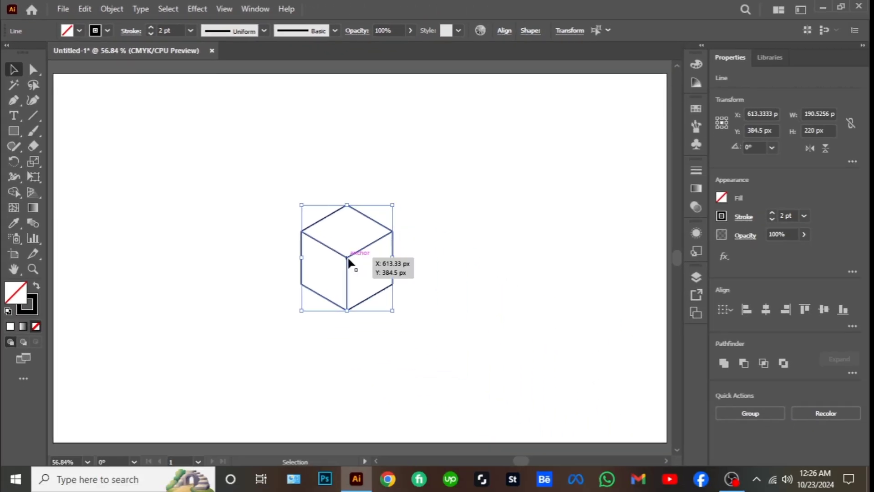
pyautogui.moveTo(351, 260); pyautogui.dragTo(586, 258)
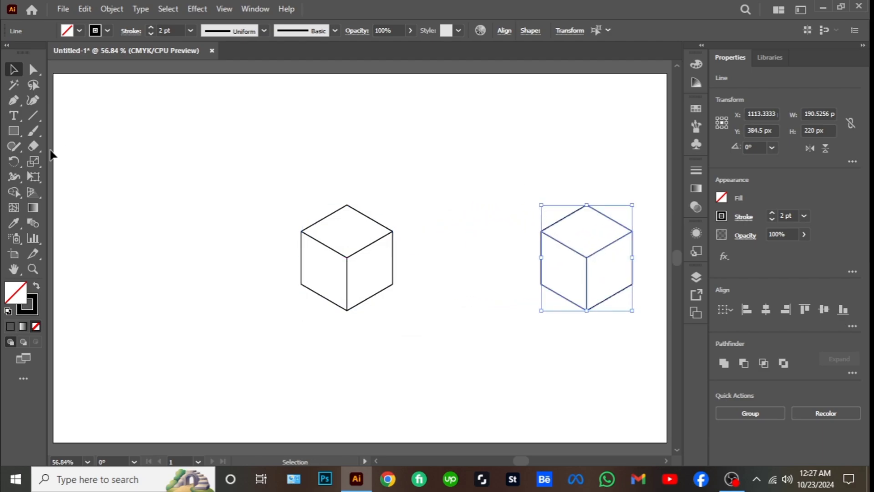
# Fill the top face of the duplicated cube with medium-dark grey using the Shape Builder
pyautogui.click(18, 189)
pyautogui.click(79, 31)
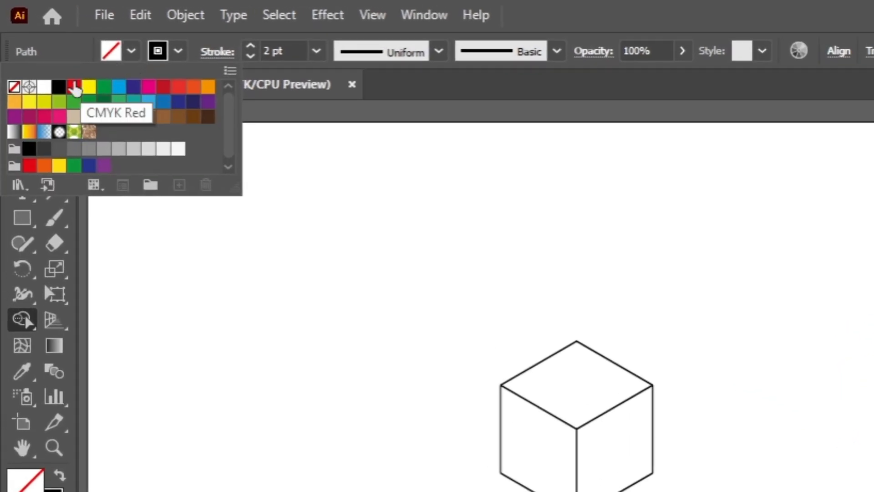
pyautogui.click(59, 150)
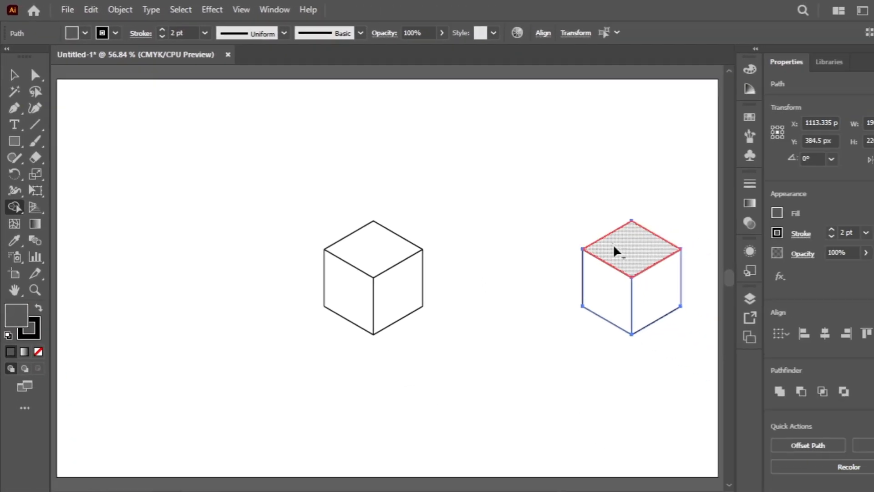
pyautogui.click(615, 250)
# Fill the two side faces of the duplicated cube with a darker grey using the Shape Builder, and deselect it
pyautogui.click(76, 31)
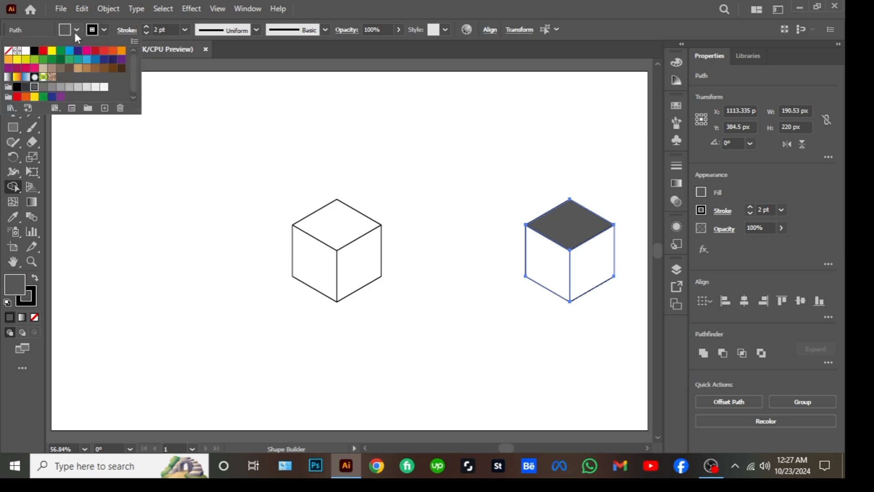
pyautogui.click(26, 87)
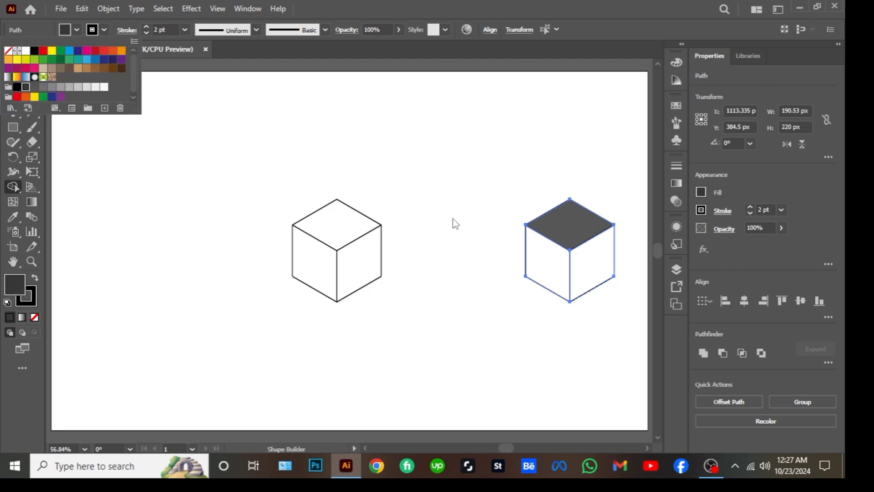
pyautogui.click(543, 255)
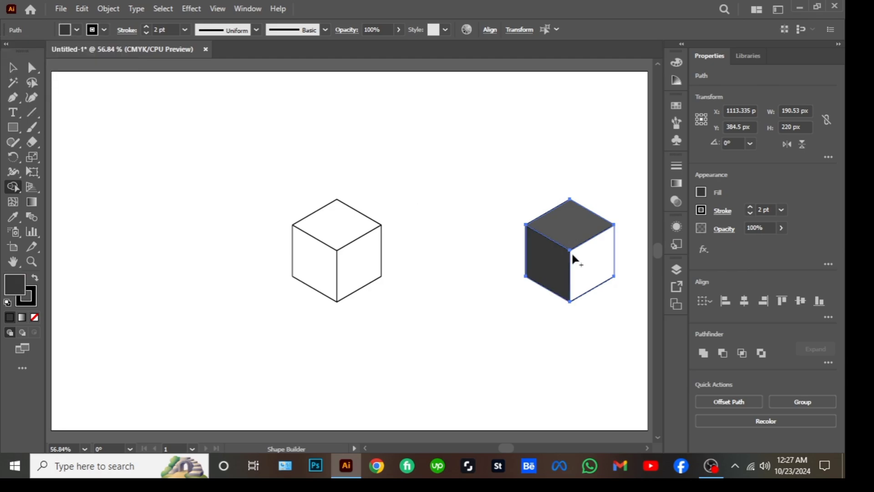
pyautogui.click(588, 266)
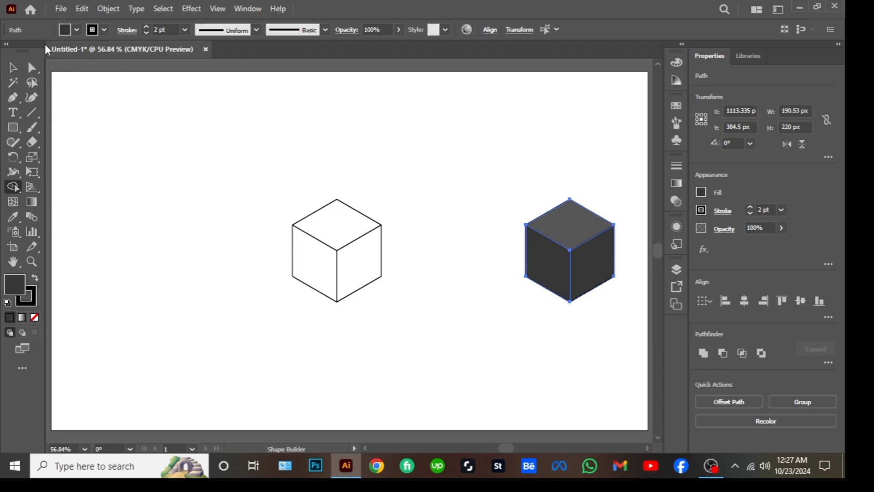
pyautogui.click(13, 68)
pyautogui.click(182, 120)
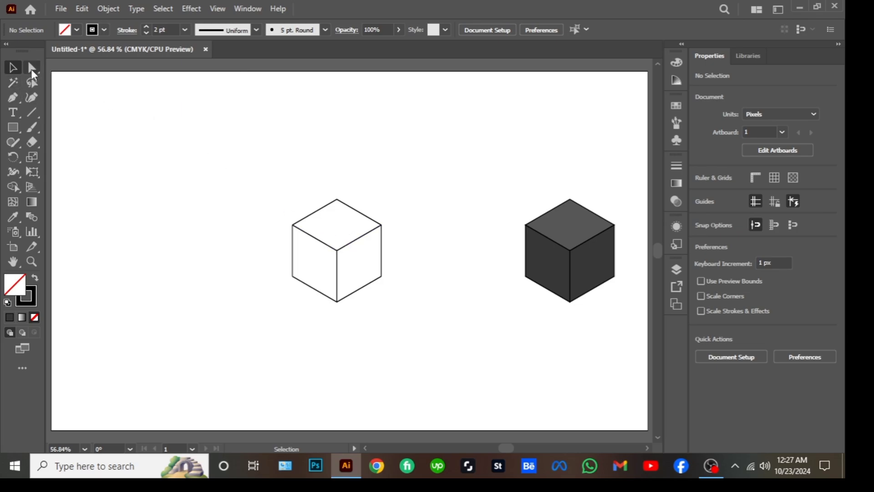
# Extend the unfilled cube's central vertical line straight up and down beyond the cube, to about 676 px long
pyautogui.click(32, 68)
pyautogui.click(338, 253)
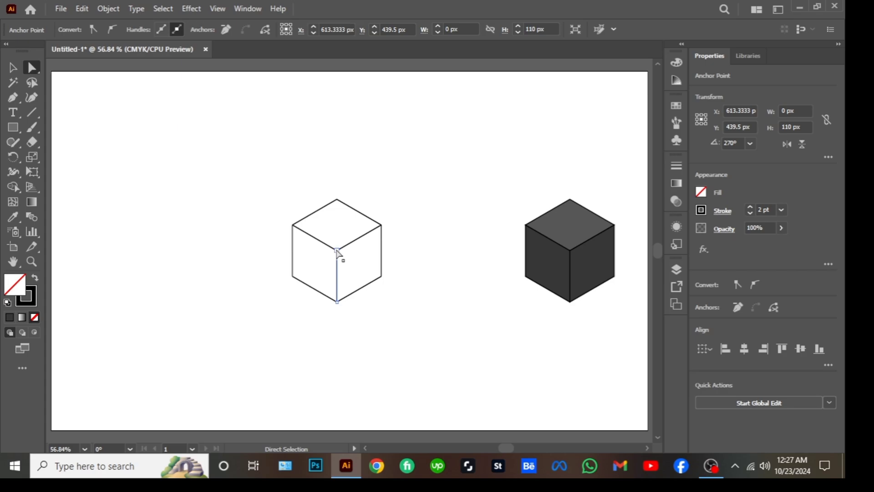
pyautogui.moveTo(338, 253); pyautogui.dragTo(341, 202)
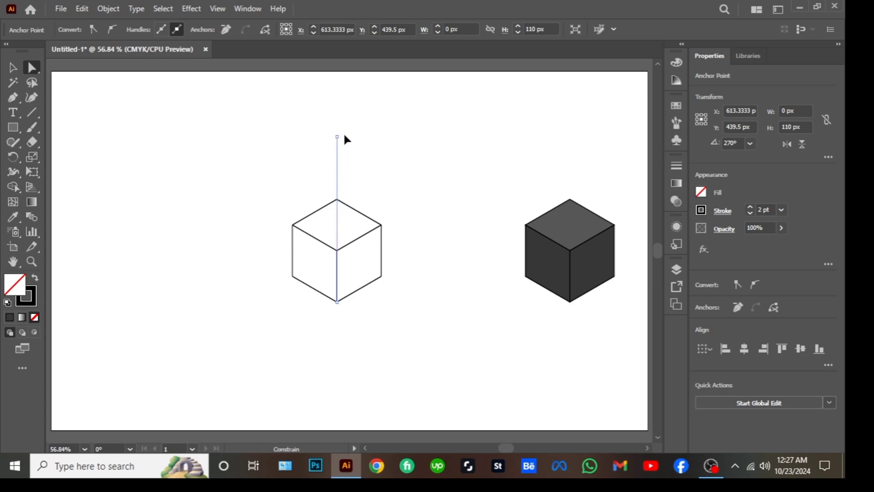
pyautogui.moveTo(346, 105); pyautogui.dragTo(346, 106)
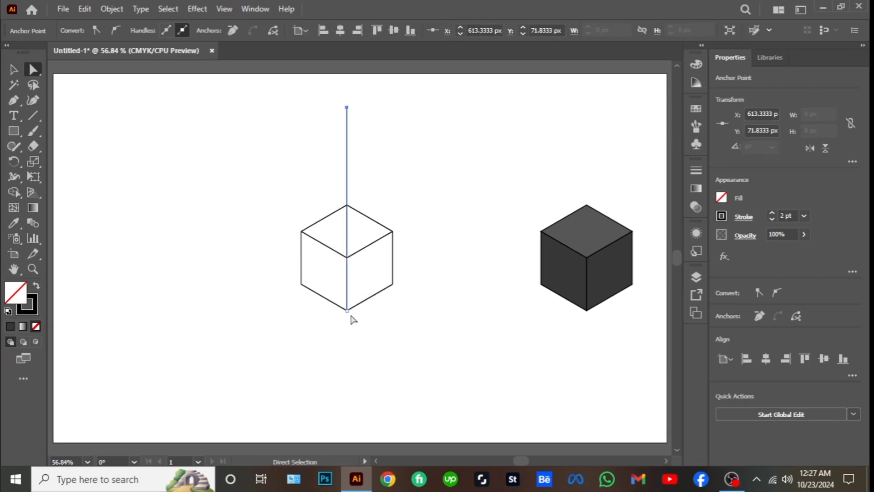
pyautogui.moveTo(347, 310); pyautogui.dragTo(349, 344)
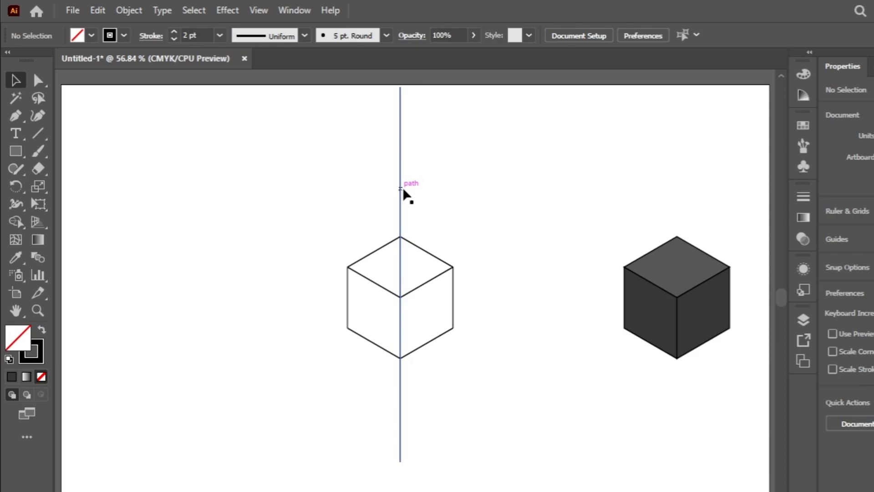
# Rotate a copy of the long vertical line by 120° about the unfilled cube's center, and repeat the transformation for a third line
pyautogui.click(348, 164)
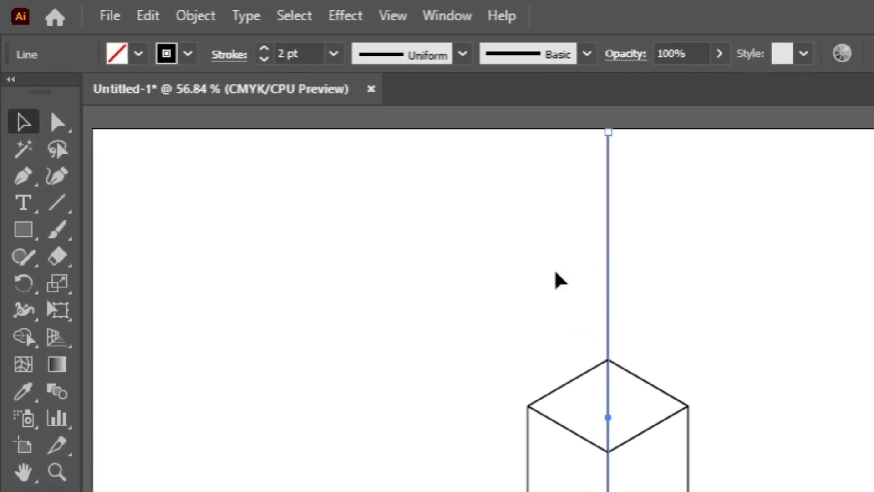
pyautogui.click(23, 284)
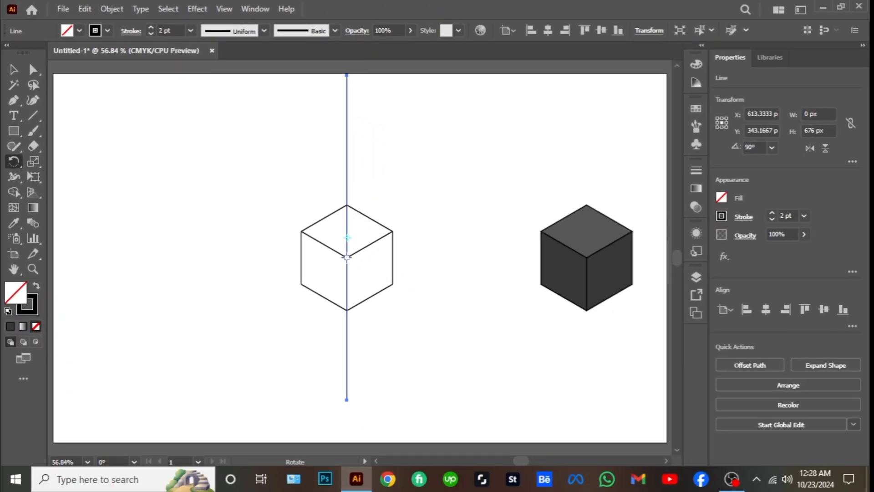
pyautogui.keyDown('alt'); pyautogui.click(347, 258); pyautogui.keyUp('alt')
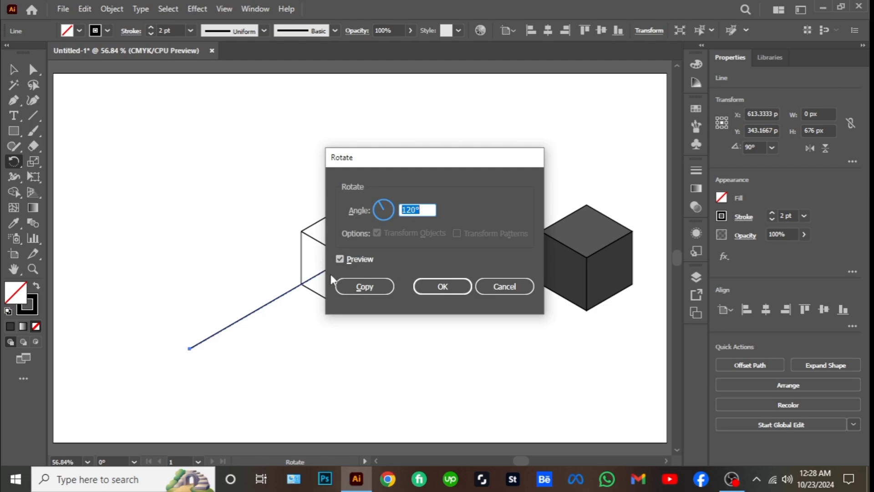
pyautogui.click(360, 286)
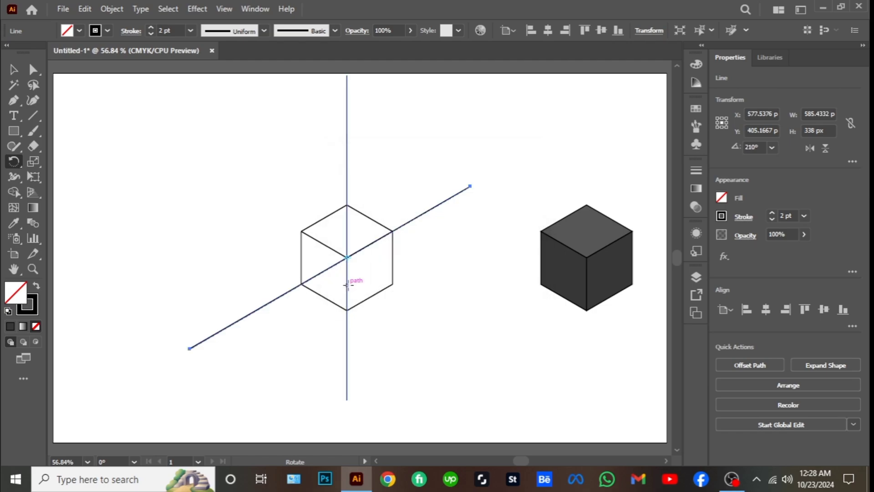
pyautogui.hotkey('ctrl', 'd')
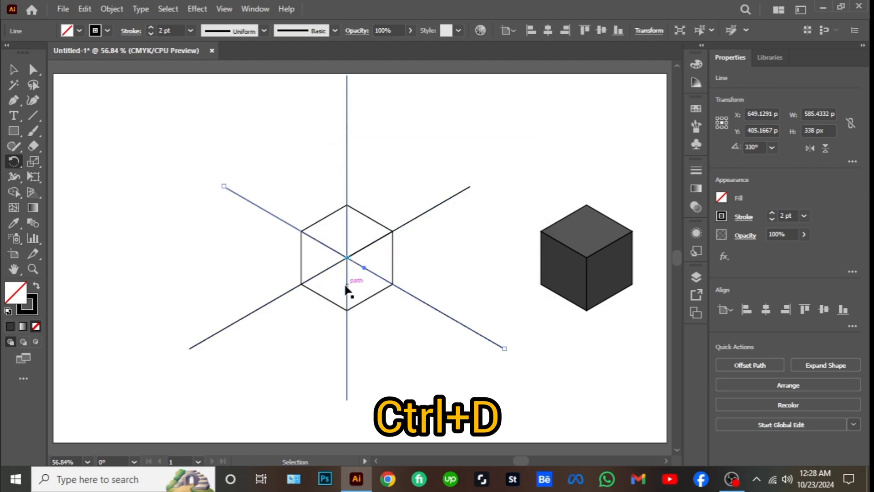
pyautogui.click(198, 126)
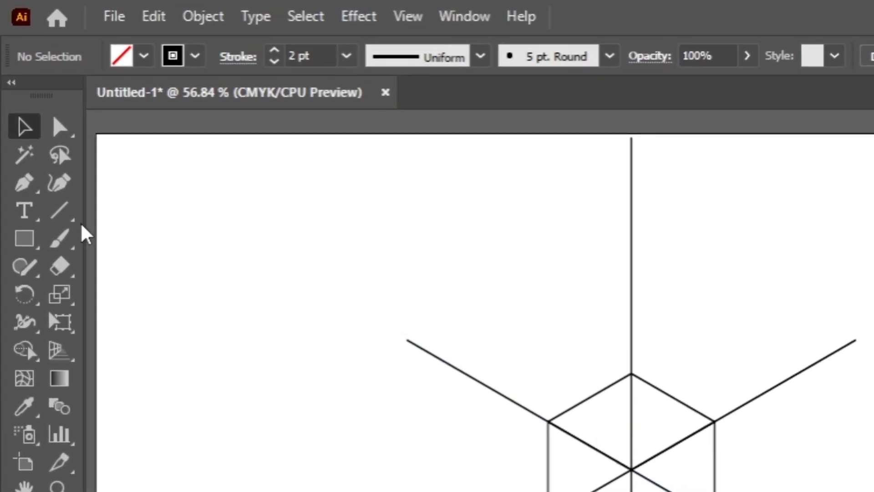
# Draw a horizontal line about 634 px long, centered on the unfilled cube's lowest corner
pyautogui.click(62, 212)
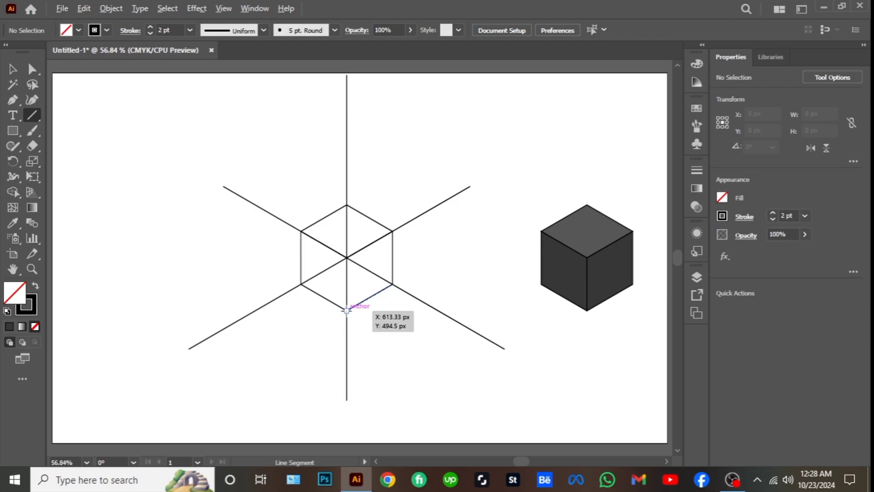
pyautogui.moveTo(346, 311); pyautogui.dragTo(500, 346)
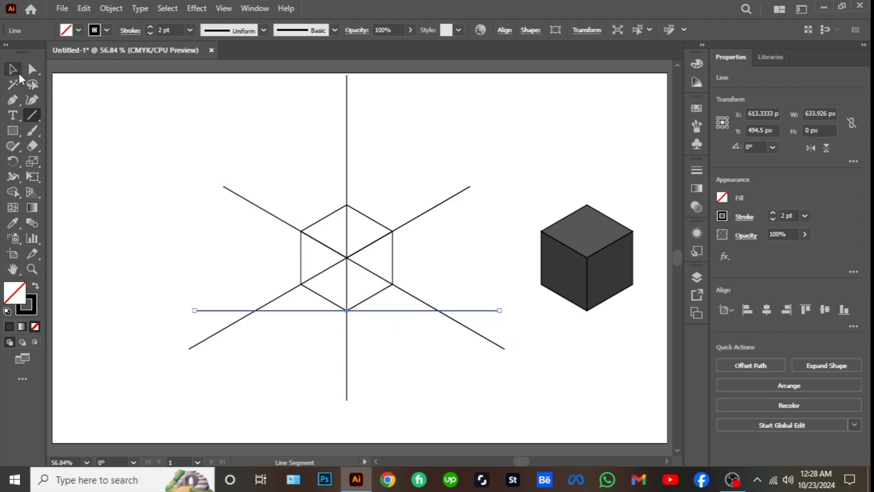
pyautogui.click(14, 70)
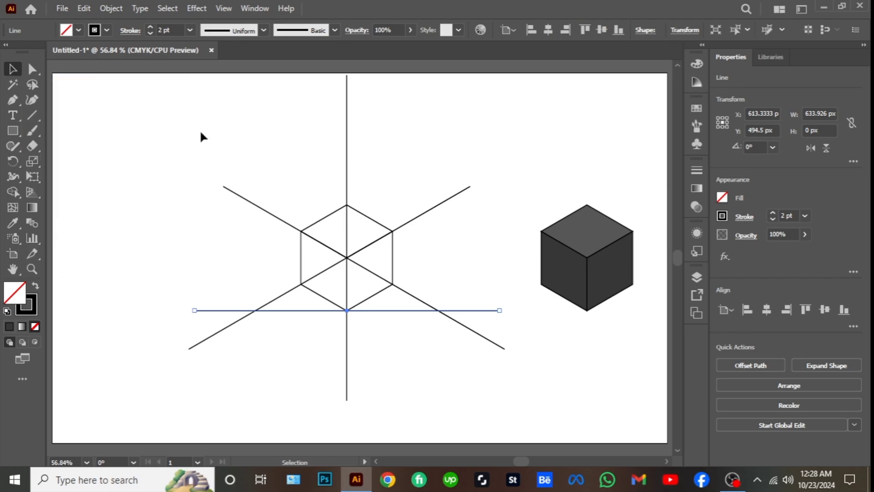
pyautogui.click(176, 100)
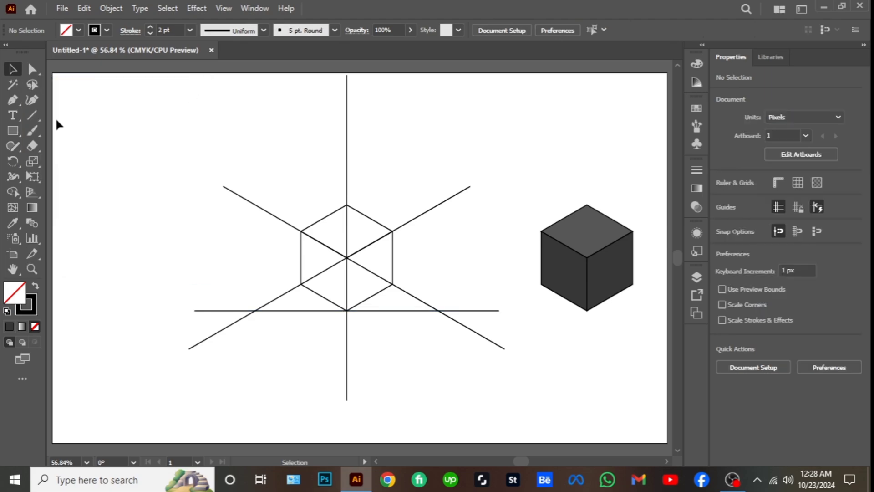
# Draw two slanted lines centered on the cube's upper-left and upper-right corners, about 429 px and 391 px tall, closing a triangle with the horizontal line
pyautogui.click(36, 117)
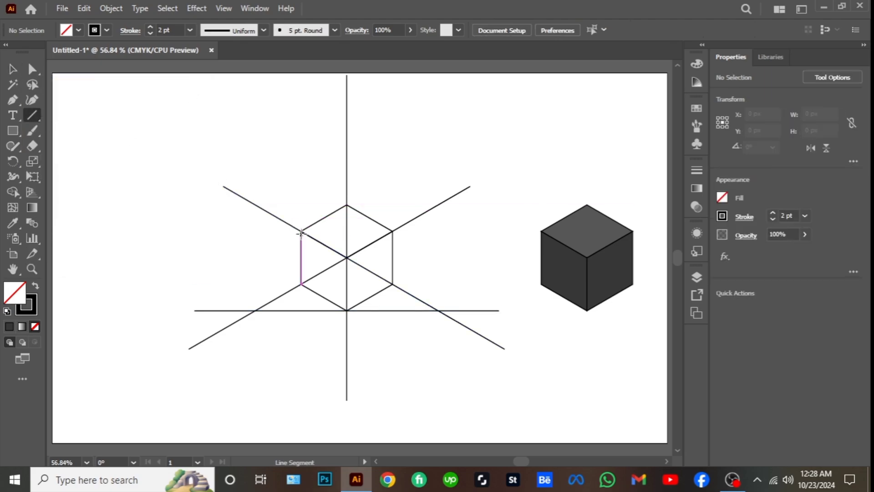
pyautogui.moveTo(301, 231); pyautogui.dragTo(301, 231)
pyautogui.moveTo(301, 231); pyautogui.dragTo(240, 334)
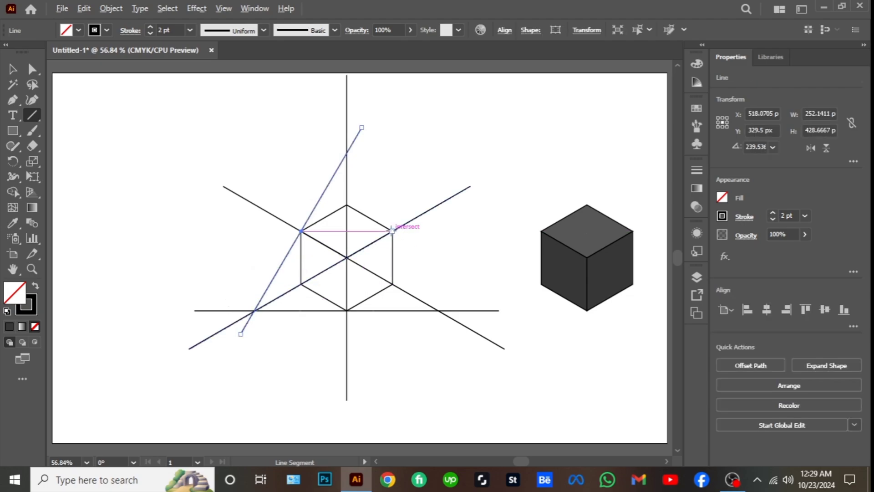
pyautogui.moveTo(393, 230); pyautogui.dragTo(448, 325)
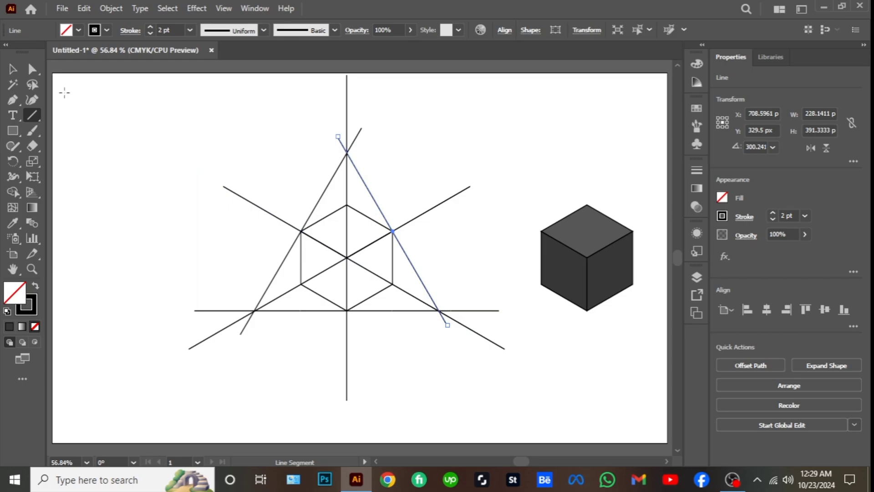
pyautogui.click(9, 74)
pyautogui.click(218, 141)
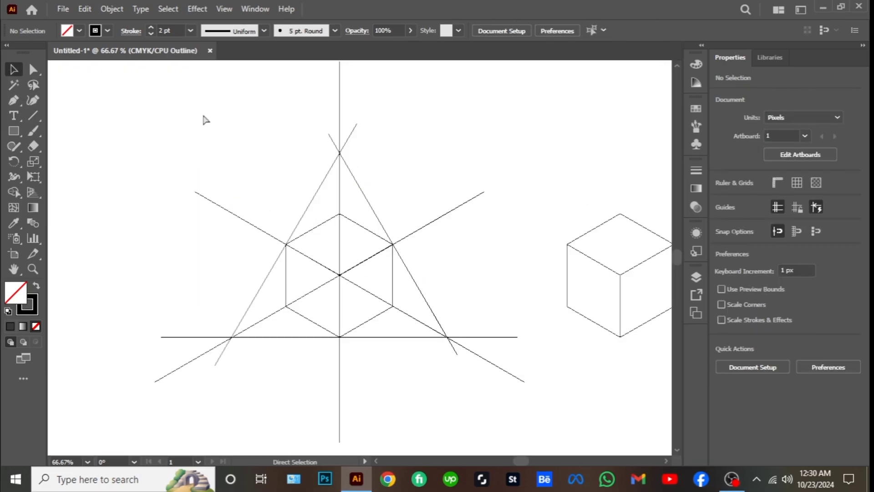
# Select the whole line construction and build the six triangles surrounding the hexagon as unfilled shapes with the Shape Builder
pyautogui.hotkey('ctrl', 'y')
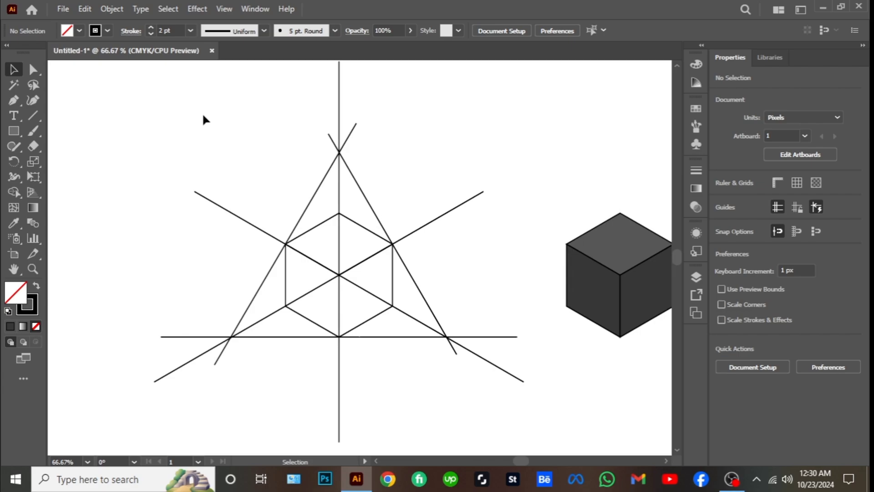
pyautogui.moveTo(193, 103); pyautogui.dragTo(480, 399)
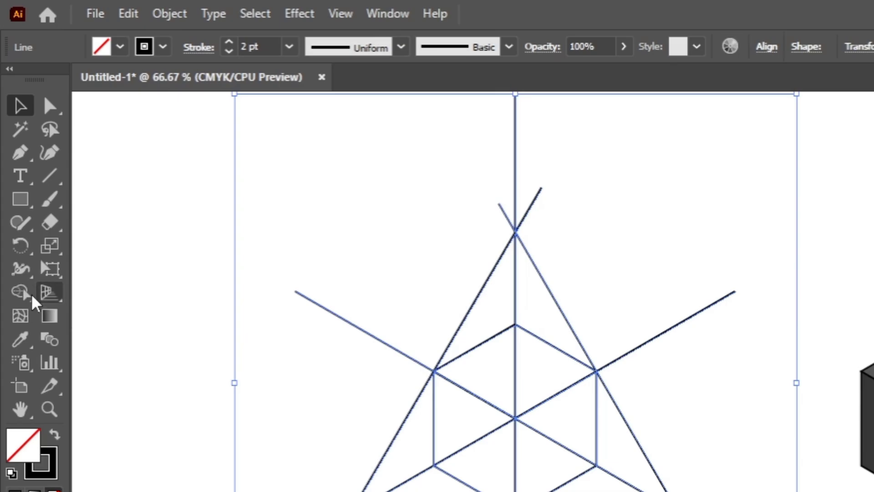
pyautogui.click(13, 193)
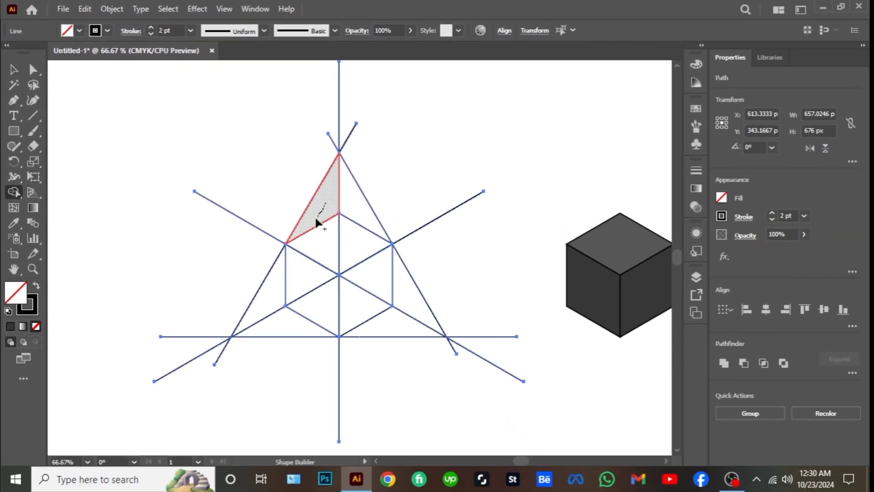
pyautogui.click(315, 215)
pyautogui.click(272, 292)
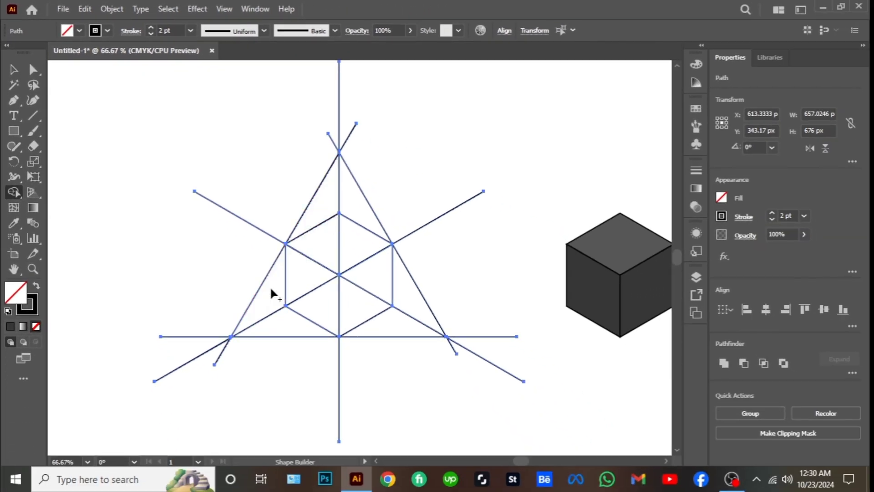
pyautogui.click(284, 328)
pyautogui.click(379, 329)
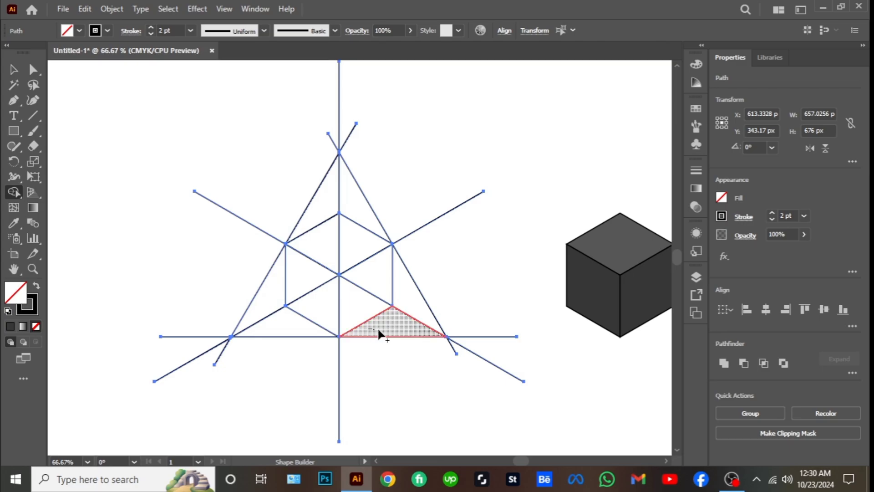
pyautogui.moveTo(415, 304); pyautogui.dragTo(415, 305)
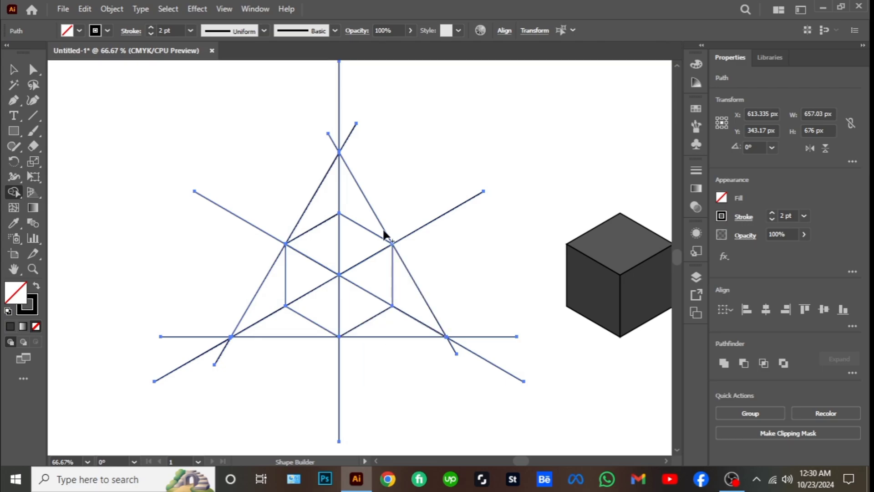
pyautogui.click(367, 216)
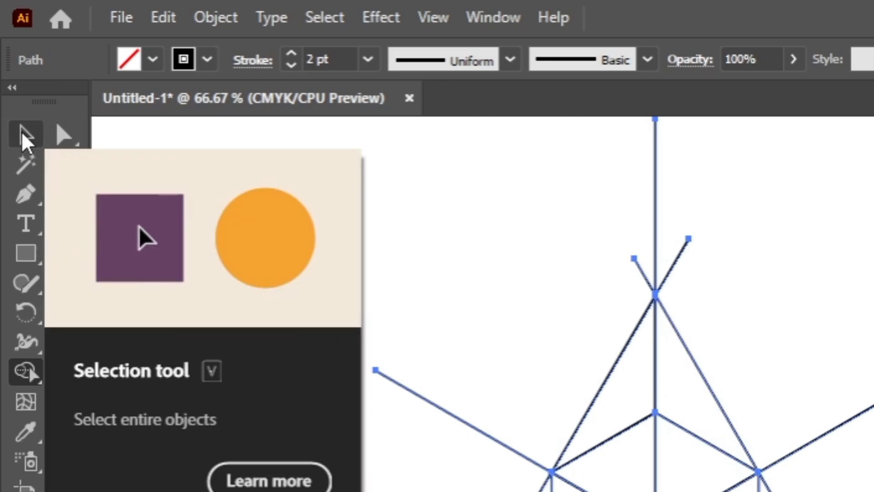
# Fill the two triangles below the hexagon with dark grey using the Shape Builder
pyautogui.click(154, 60)
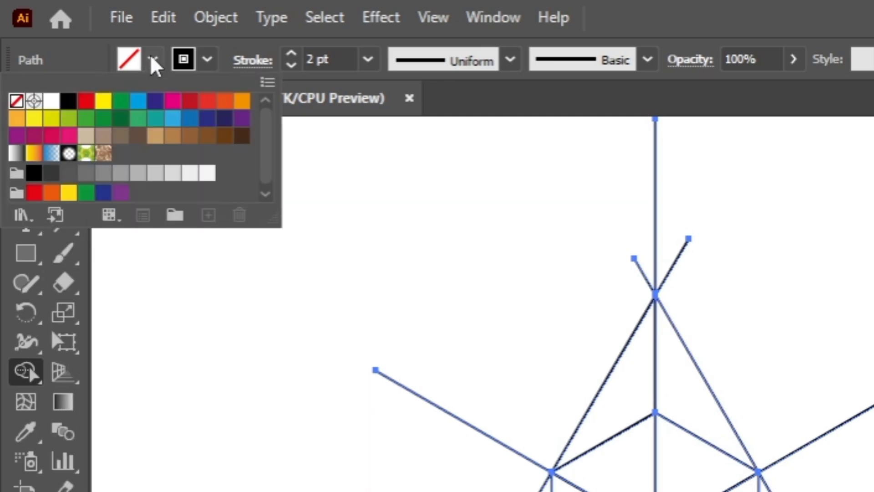
pyautogui.click(51, 176)
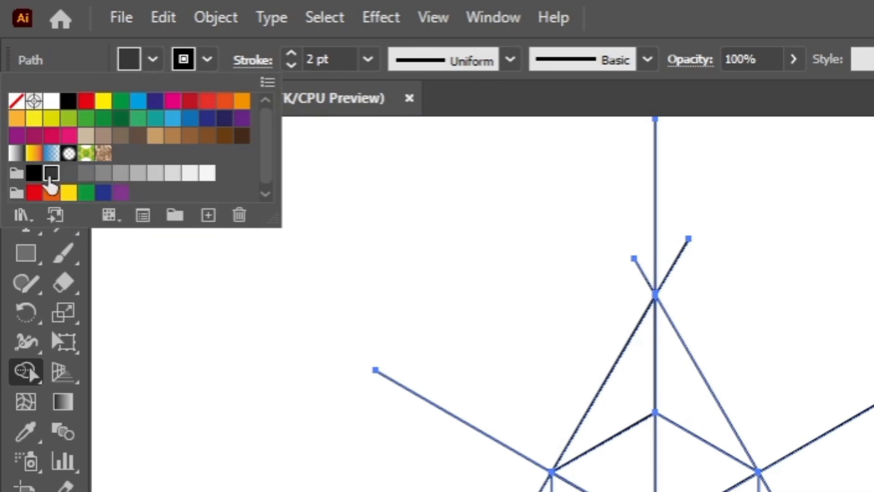
pyautogui.click(269, 322)
pyautogui.click(280, 325)
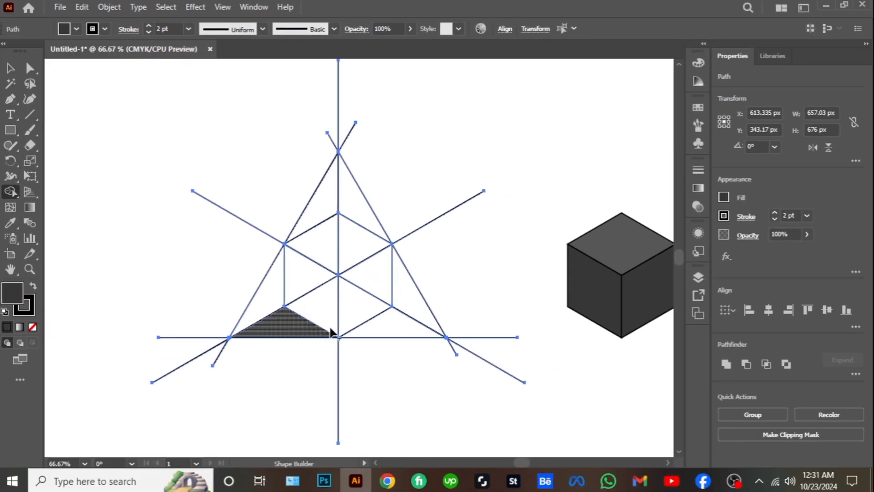
pyautogui.click(381, 332)
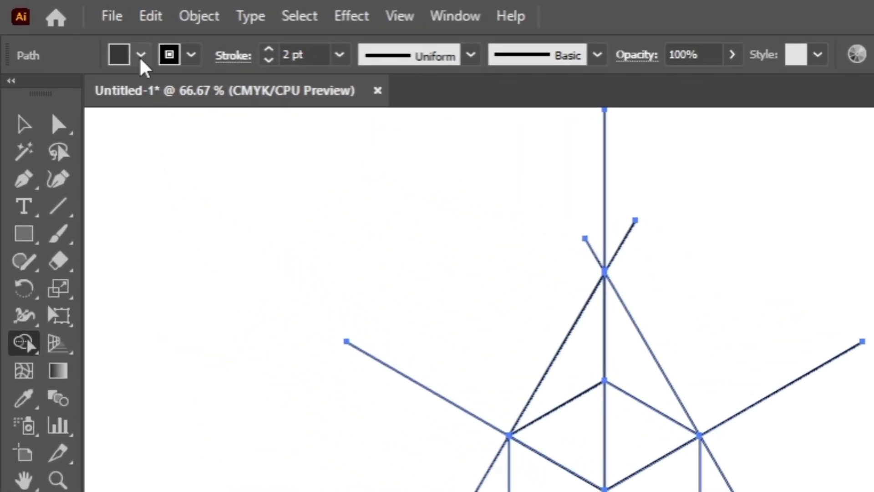
# Fill the two triangles along the large triangle's left edge with a slightly lighter dark grey using the Shape Builder
pyautogui.click(77, 29)
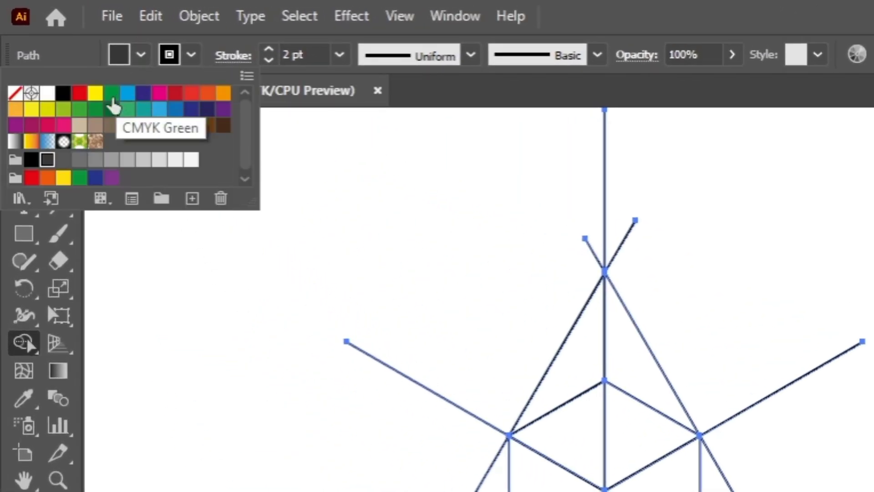
pyautogui.click(63, 159)
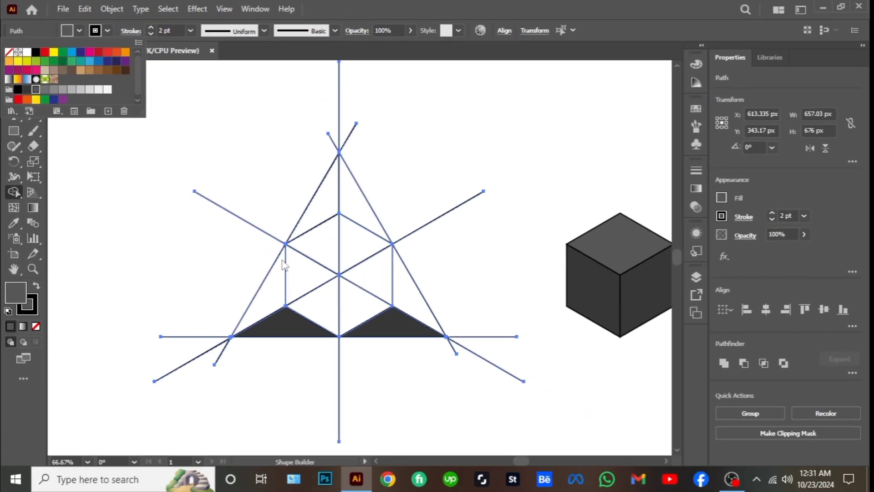
pyautogui.click(346, 344)
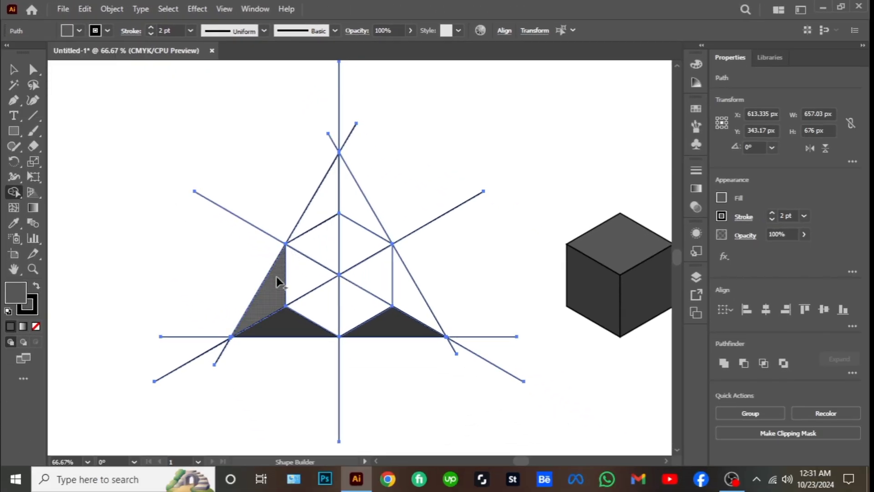
pyautogui.click(324, 213)
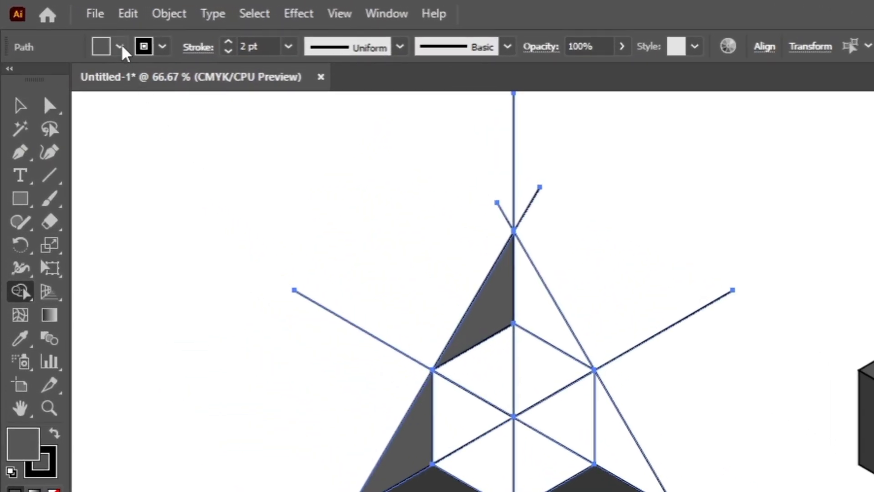
# Fill the two triangles along the large triangle's right edge with the C=0 M=0 Y=0 K=70 grey using the Shape Builder
pyautogui.click(122, 47)
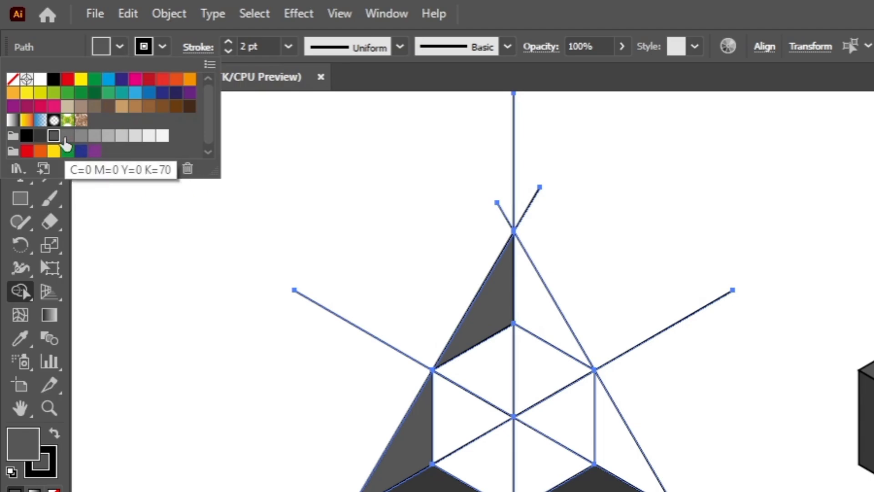
pyautogui.click(67, 136)
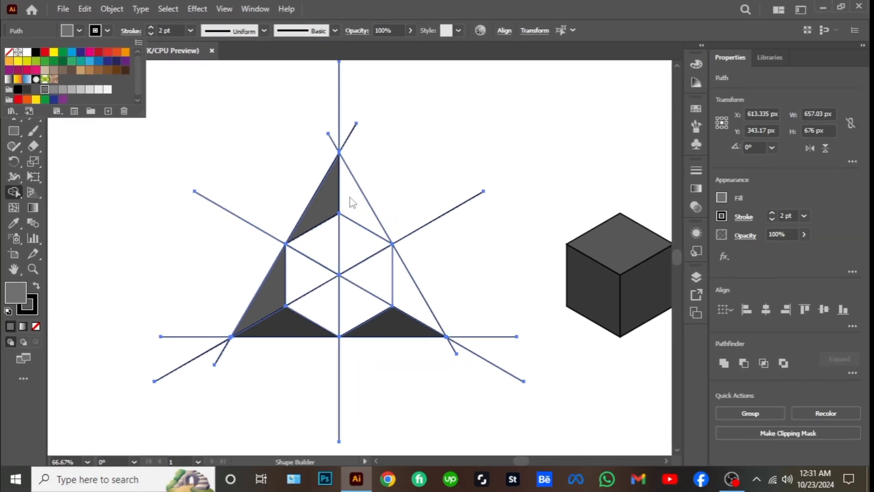
pyautogui.click(353, 203)
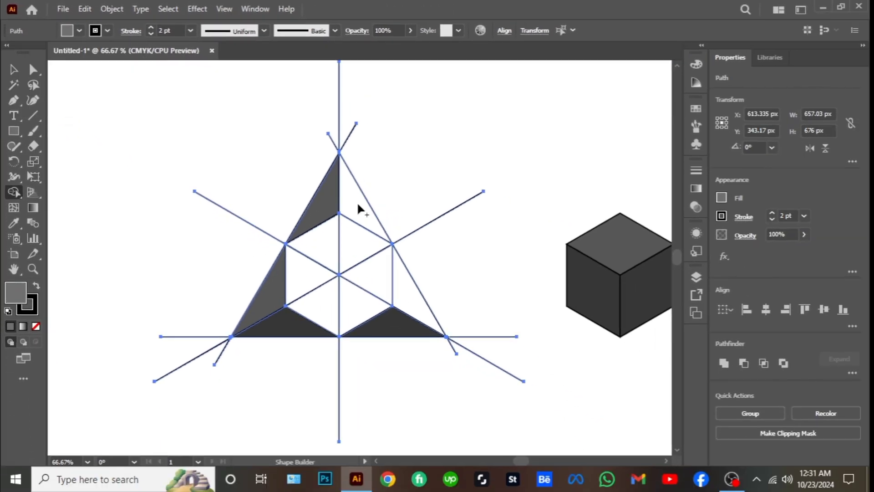
pyautogui.click(367, 212)
pyautogui.click(409, 284)
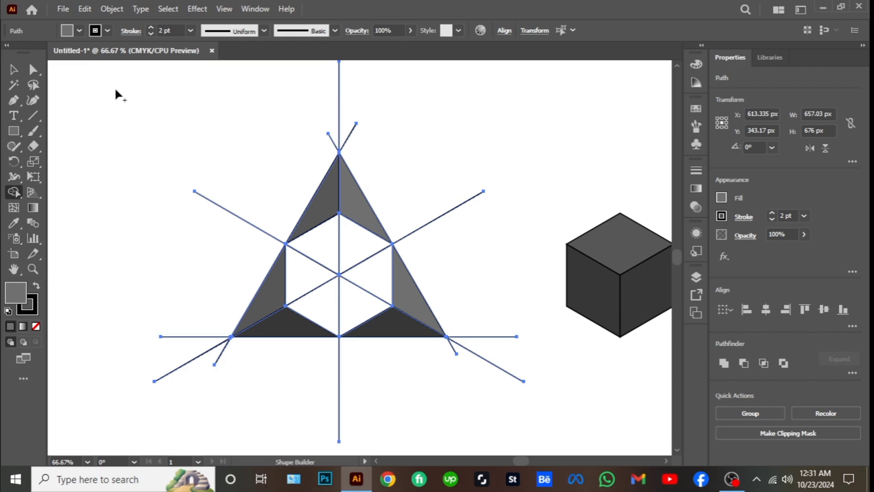
# Group the two grey triangles along the large triangle's left edge
pyautogui.click(14, 69)
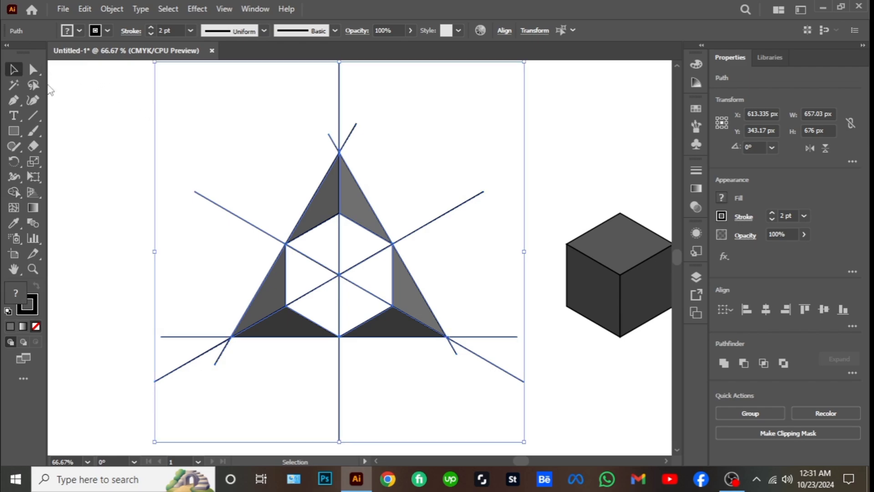
pyautogui.click(135, 109)
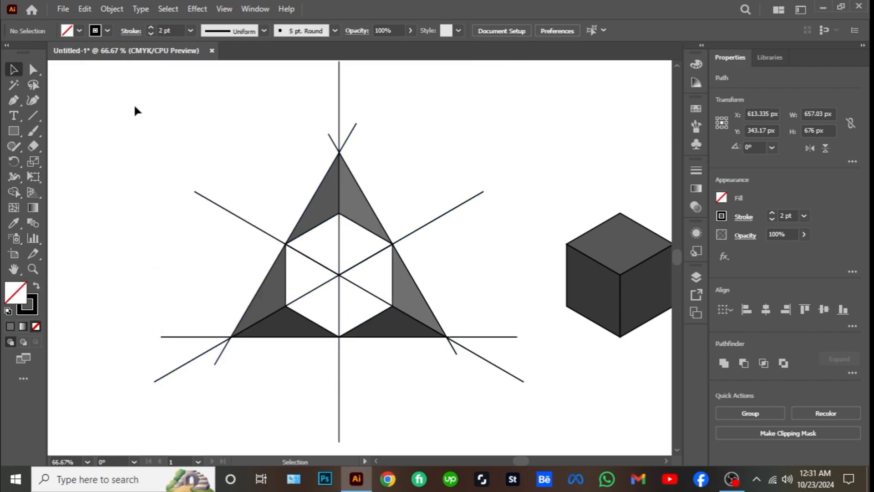
pyautogui.click(309, 222)
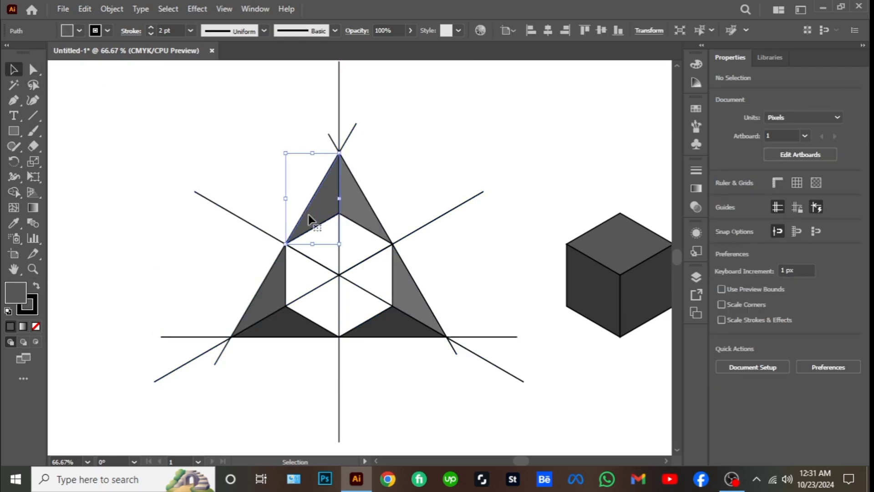
pyautogui.keyDown('shift'); pyautogui.click(277, 287); pyautogui.keyUp('shift')
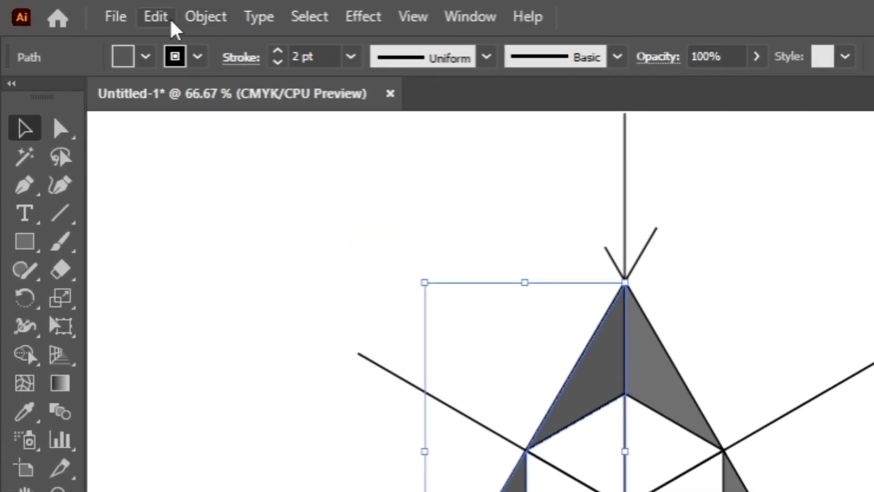
pyautogui.click(190, 16)
pyautogui.click(296, 123)
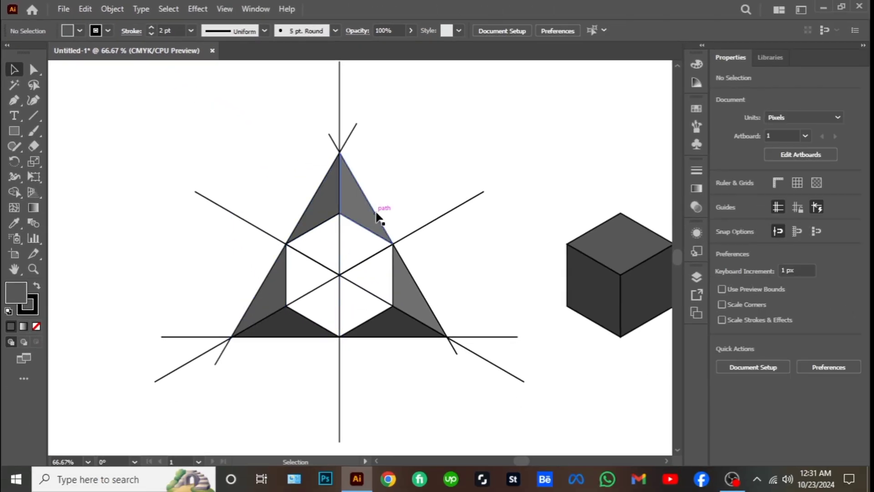
# Group the two lighter grey triangles along the large triangle's right edge
pyautogui.click(373, 222)
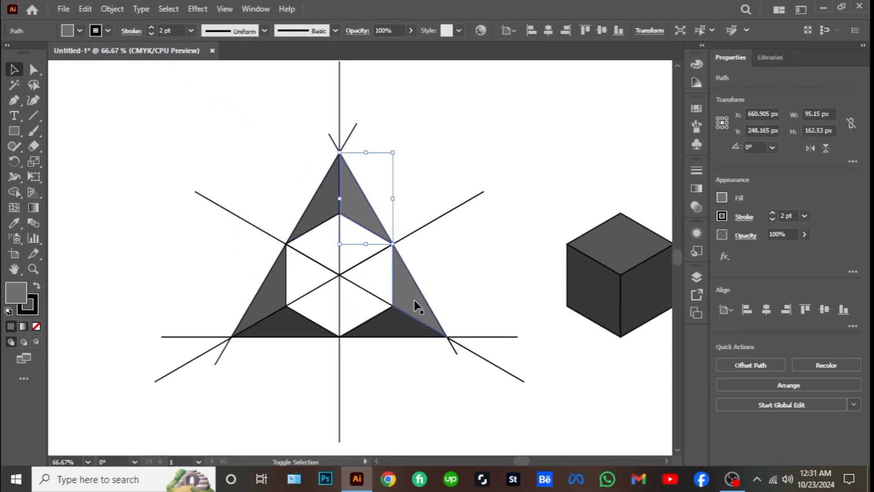
pyautogui.keyDown('shift'); pyautogui.click(400, 298); pyautogui.keyUp('shift')
pyautogui.click(112, 9)
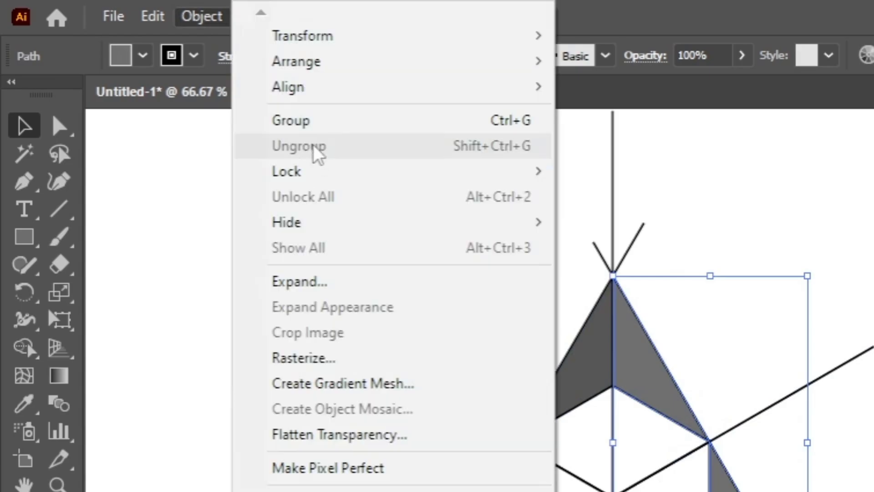
pyautogui.click(311, 121)
pyautogui.click(270, 189)
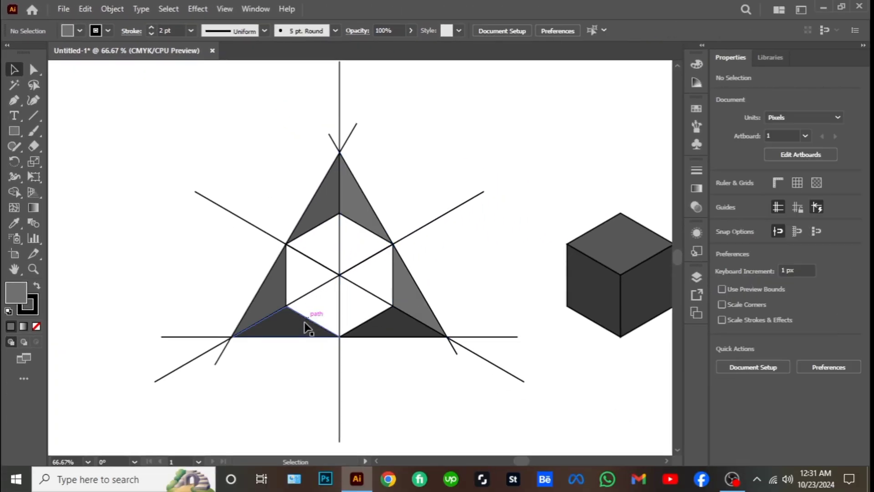
# Group the two darkest triangles along the large triangle's base
pyautogui.click(304, 328)
pyautogui.keyDown('shift'); pyautogui.click(384, 335); pyautogui.keyUp('shift')
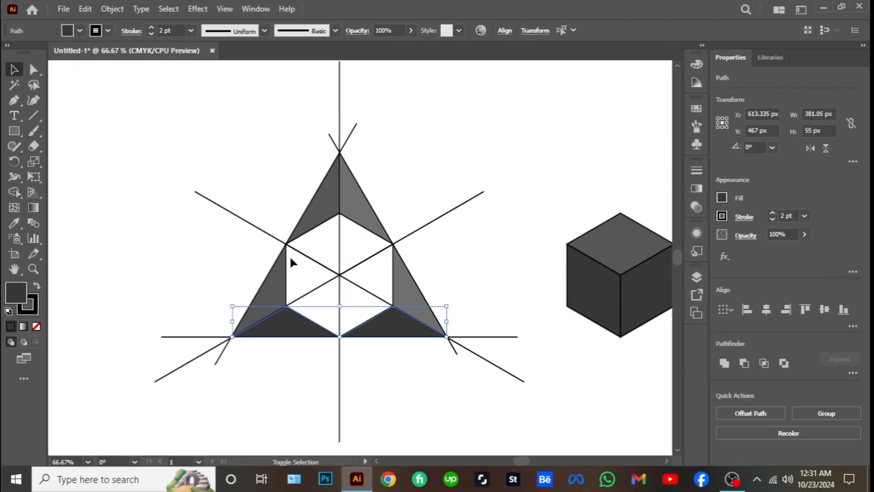
pyautogui.click(112, 9)
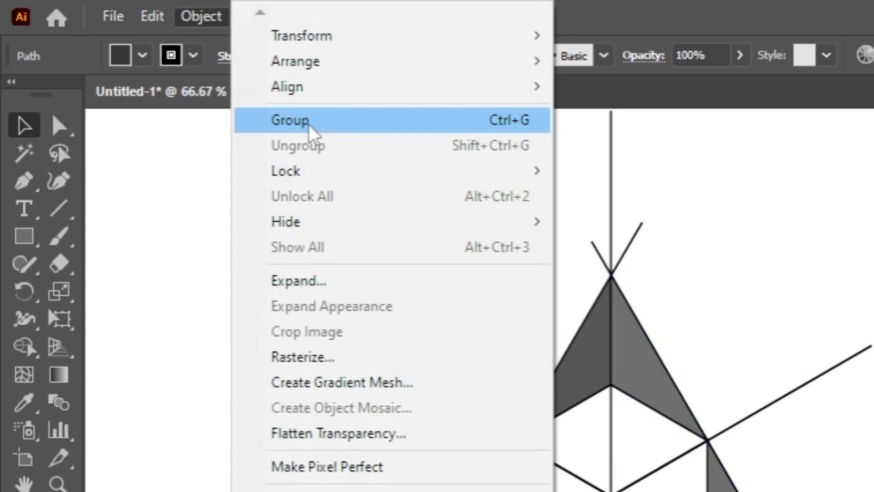
pyautogui.click(311, 120)
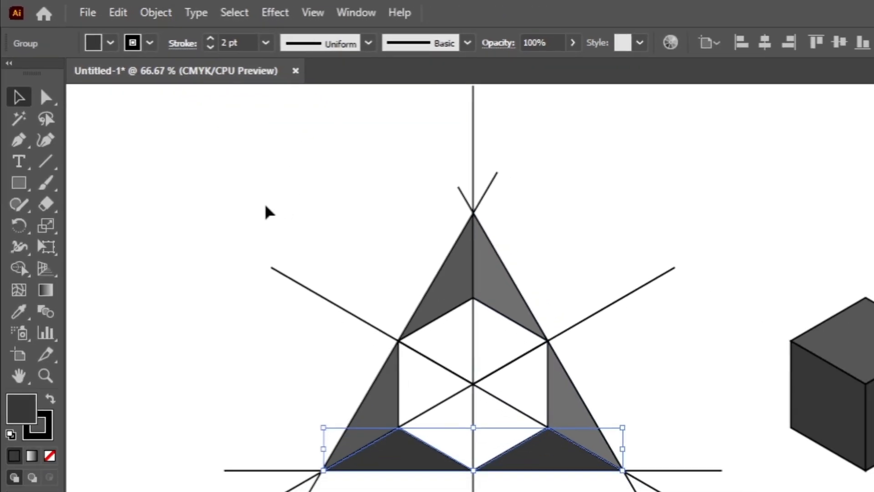
pyautogui.click(190, 148)
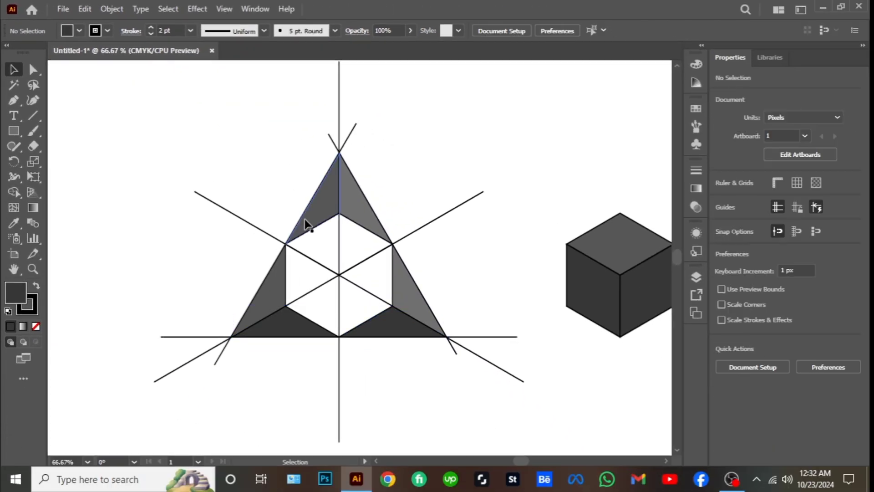
# Select all three triangle groups around the hexagon and cut them to the clipboard
pyautogui.click(306, 223)
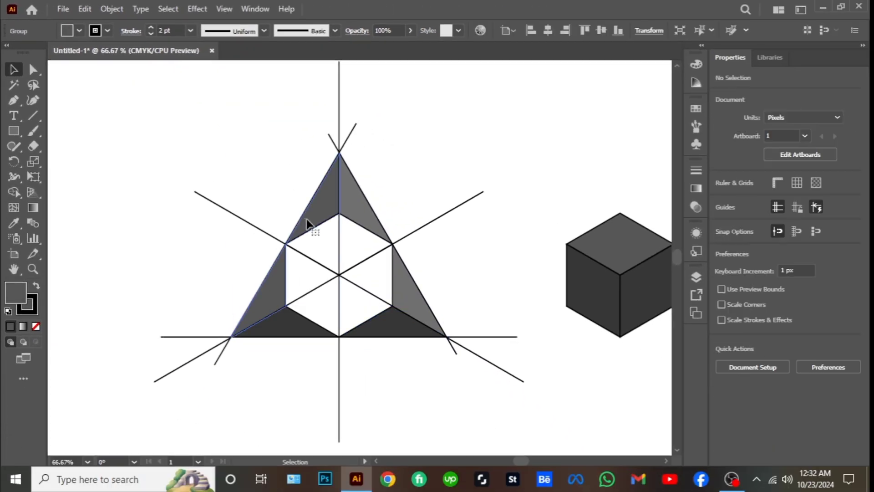
pyautogui.keyDown('shift'); pyautogui.click(355, 216); pyautogui.keyUp('shift')
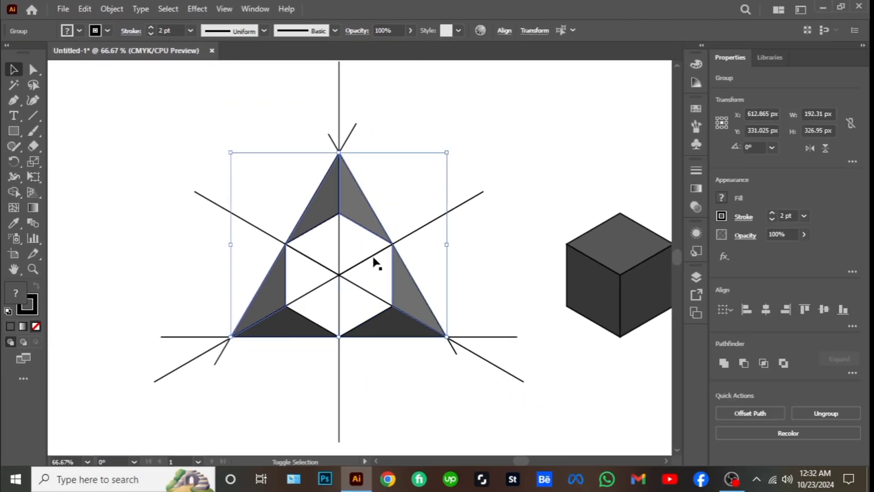
pyautogui.keyDown('shift'); pyautogui.click(385, 325); pyautogui.keyUp('shift')
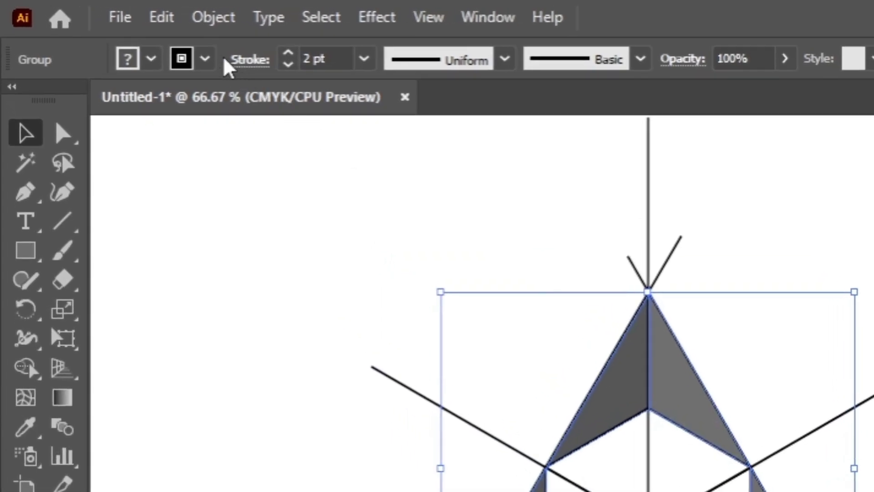
pyautogui.click(172, 26)
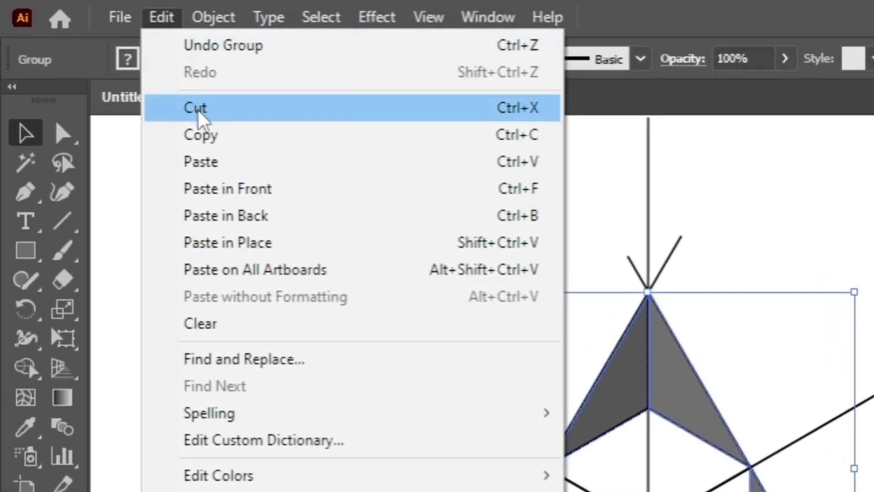
pyautogui.click(198, 113)
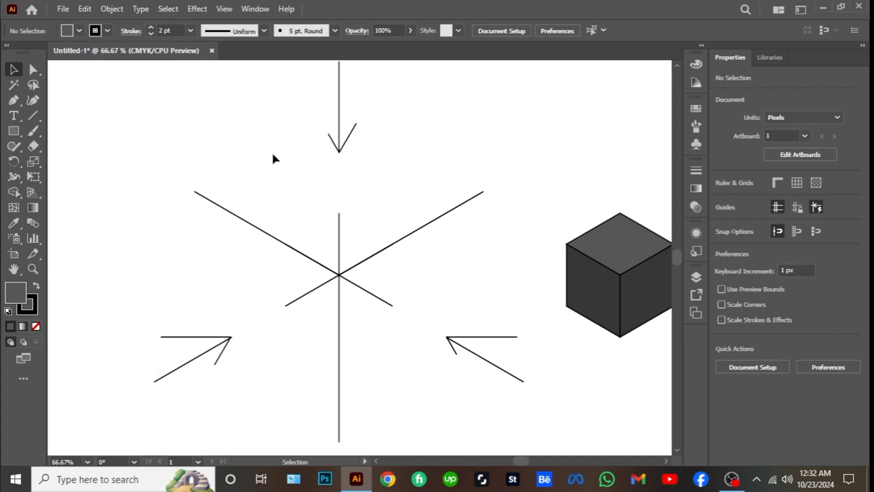
# Select the leftover line ends at the large triangle's three corners and clear them
pyautogui.moveTo(308, 98); pyautogui.dragTo(421, 180)
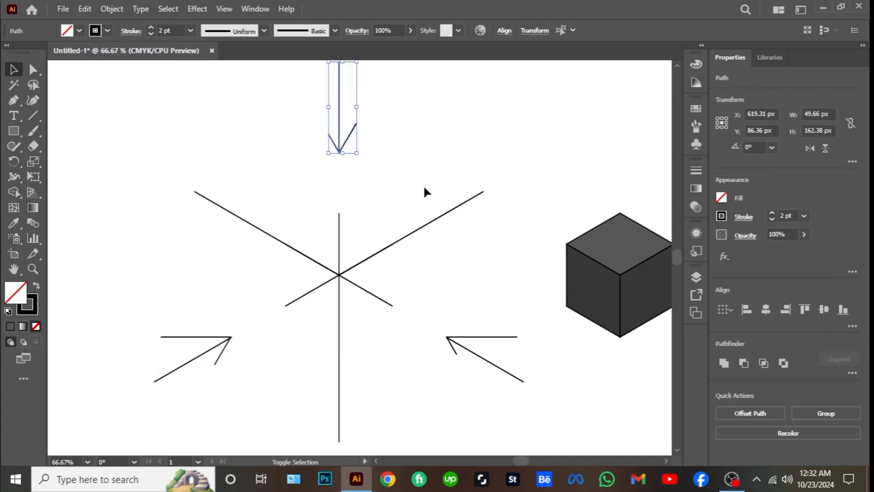
pyautogui.moveTo(485, 373); pyautogui.dragTo(528, 406)
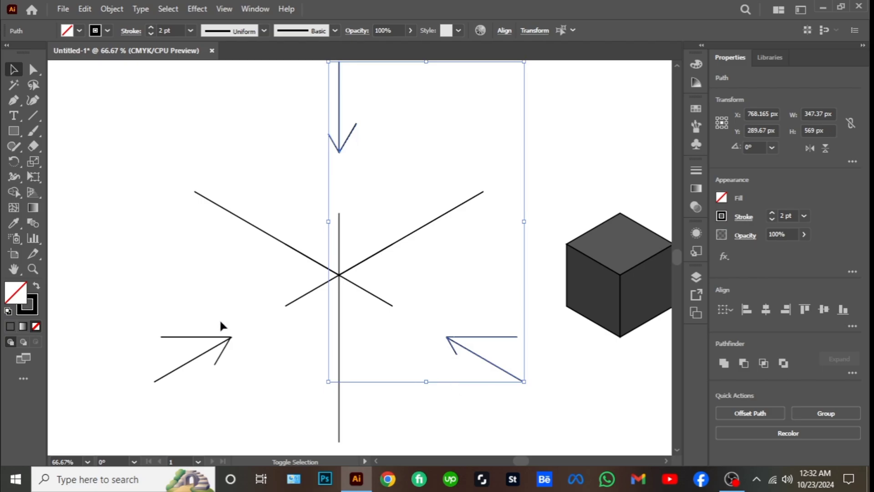
pyautogui.moveTo(143, 300); pyautogui.dragTo(276, 395)
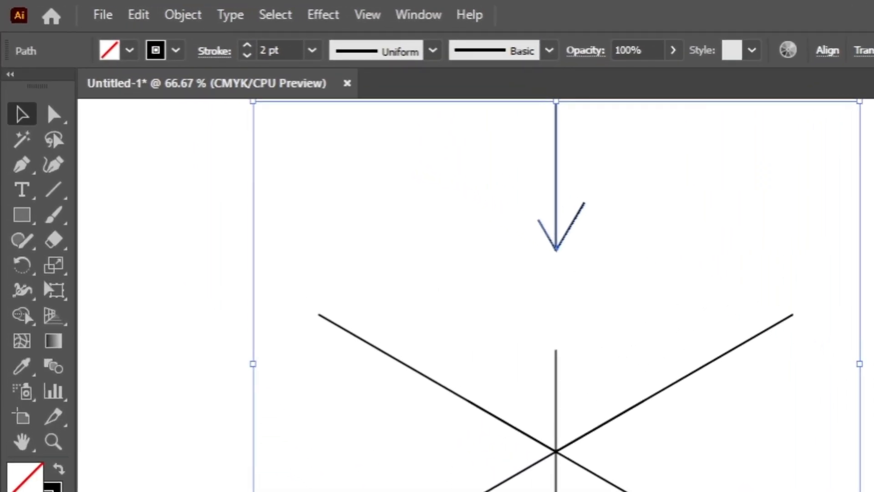
pyautogui.click(142, 18)
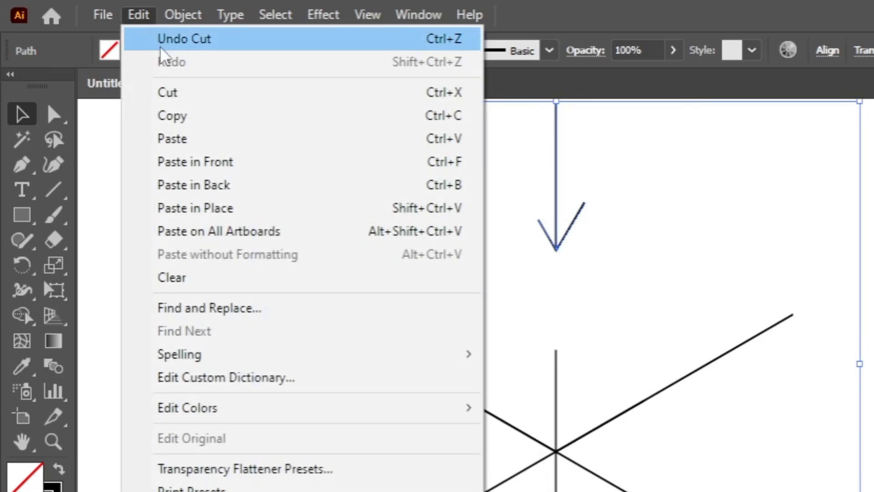
pyautogui.click(210, 282)
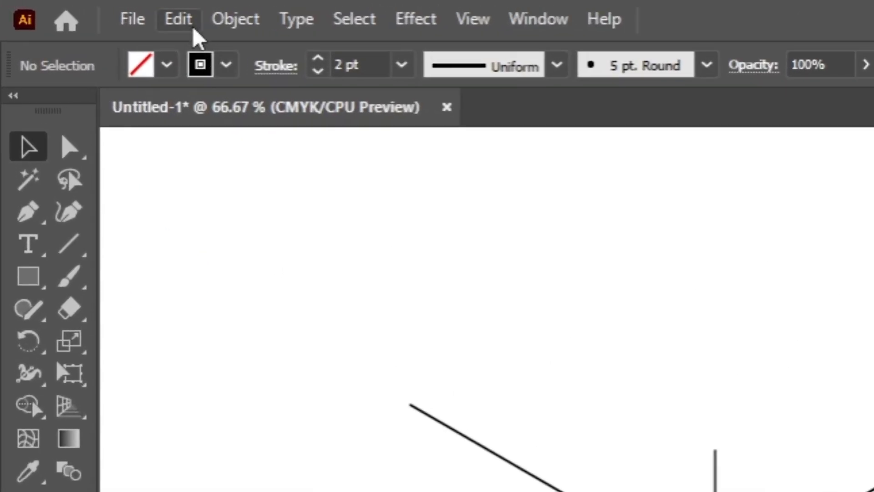
# Paste the cut triangle groups back in place around the hexagon and deselect them
pyautogui.click(88, 10)
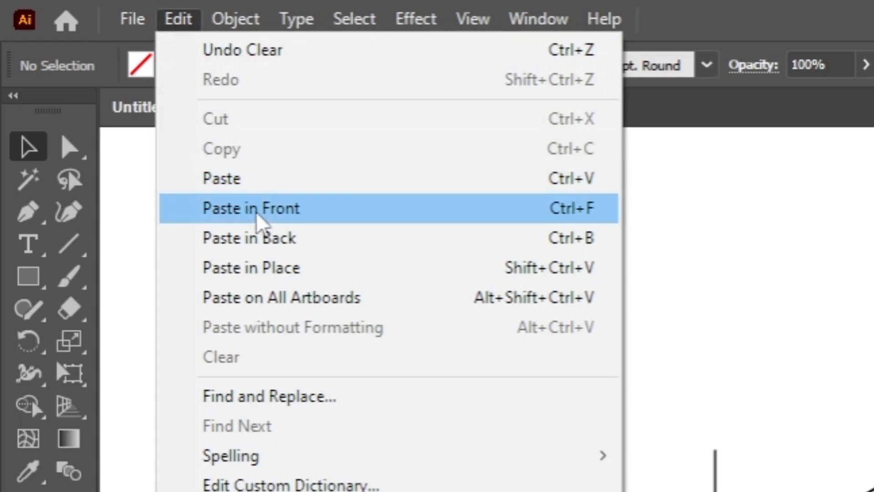
pyautogui.click(276, 267)
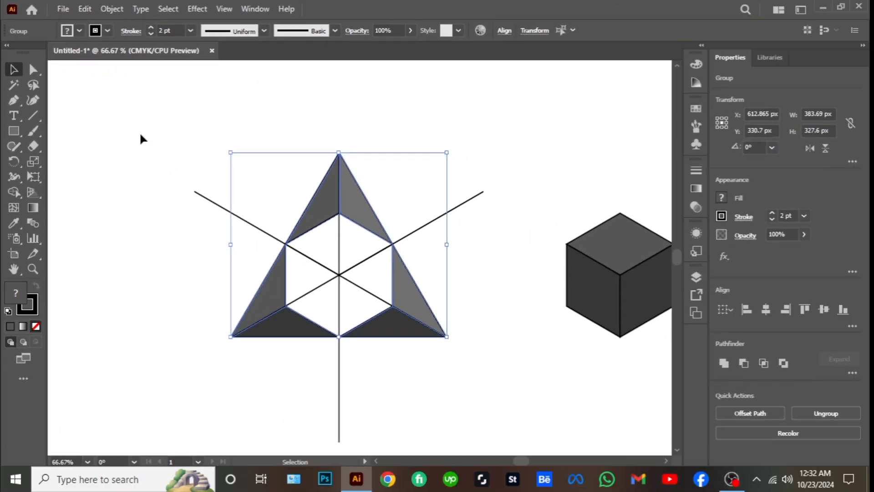
pyautogui.click(141, 135)
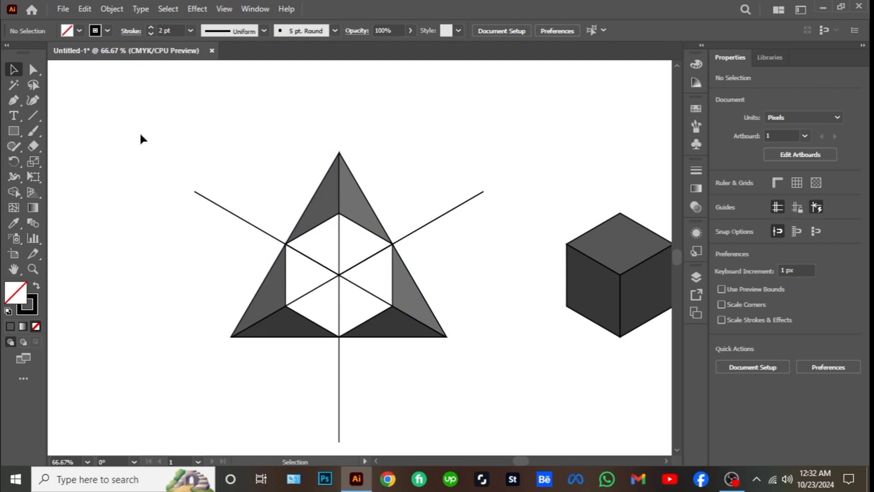
# Shorten the three lines through the hexagon's center by snapping their protruding end anchors to the hexagon's upper-left, upper-right and lowest corners
pyautogui.click(32, 70)
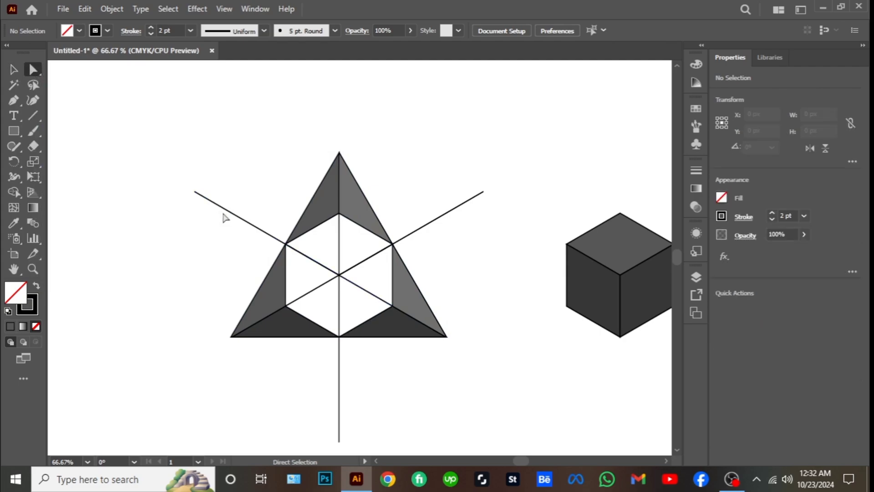
pyautogui.click(195, 192)
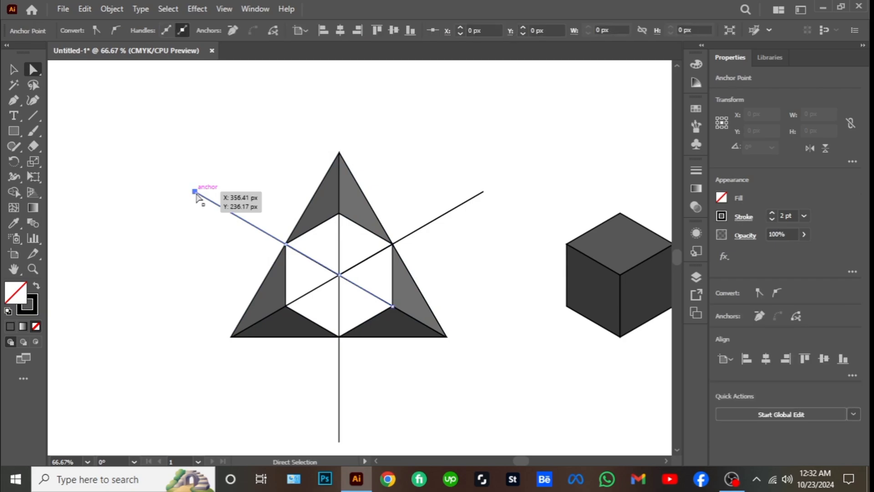
pyautogui.moveTo(196, 192); pyautogui.dragTo(285, 244)
pyautogui.moveTo(483, 192); pyautogui.dragTo(469, 204)
pyautogui.moveTo(396, 244); pyautogui.dragTo(392, 244)
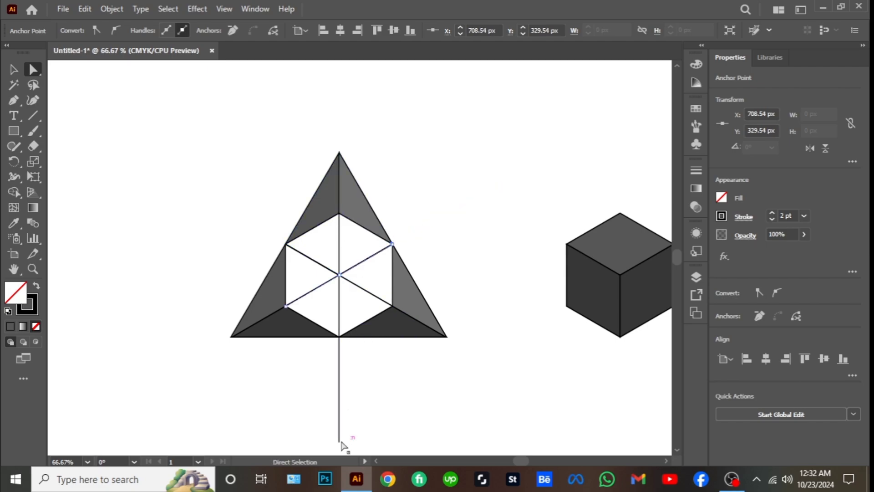
pyautogui.moveTo(341, 443); pyautogui.dragTo(341, 418)
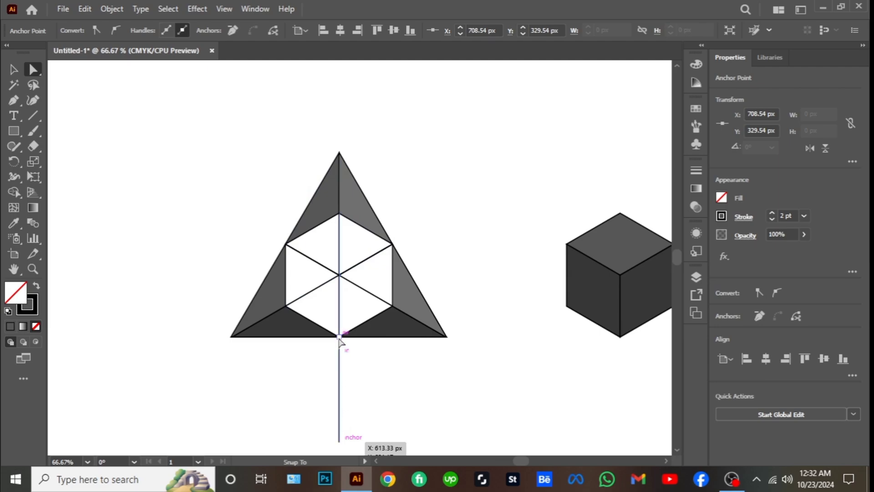
pyautogui.moveTo(339, 340); pyautogui.dragTo(339, 336)
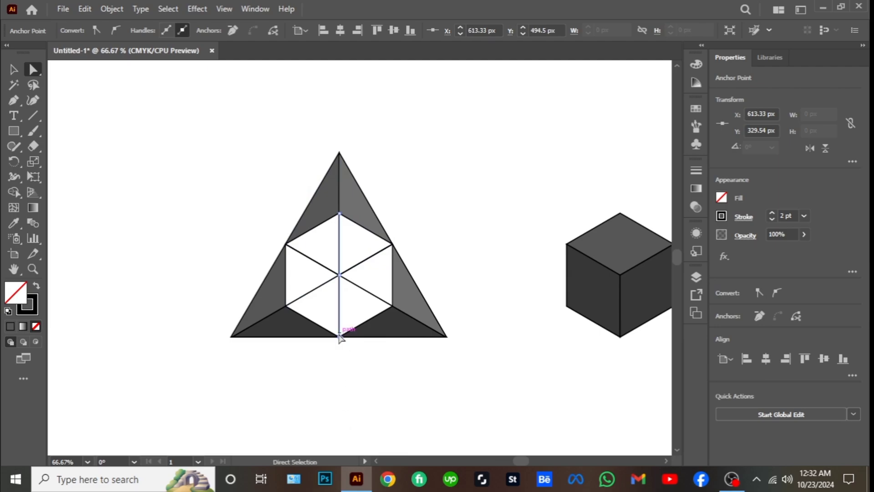
pyautogui.click(287, 307)
pyautogui.moveTo(287, 307); pyautogui.dragTo(337, 280)
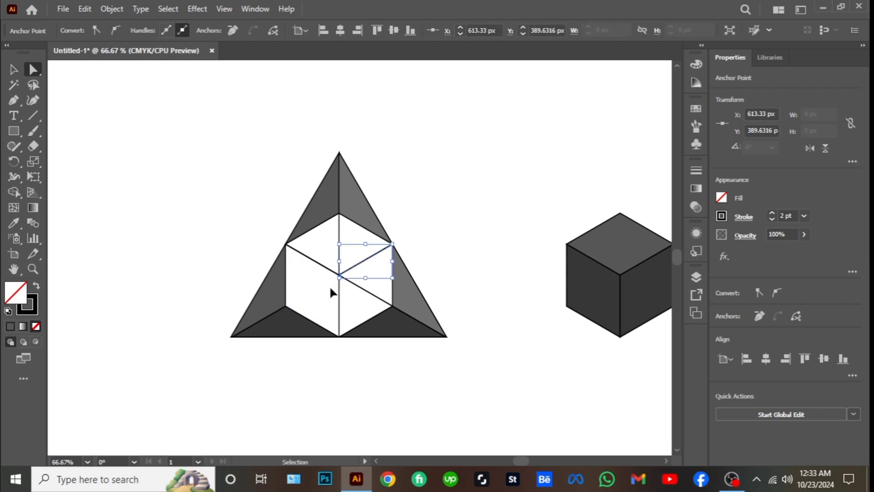
pyautogui.hotkey('ctrl', 'z')
# Shorten the three lines inside the hexagon by snapping their lower-left, lower-right and upper end anchors to its center, forming a cube
pyautogui.moveTo(290, 307); pyautogui.dragTo(338, 275)
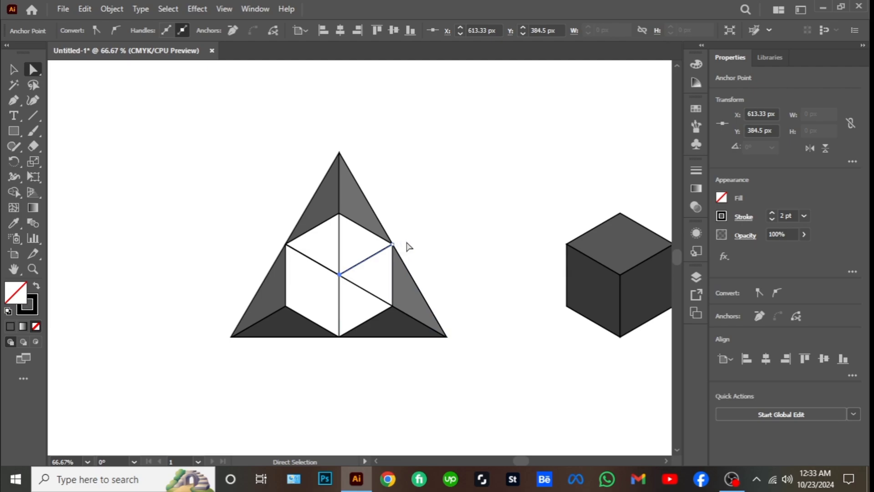
pyautogui.click(393, 305)
pyautogui.moveTo(393, 307); pyautogui.dragTo(342, 276)
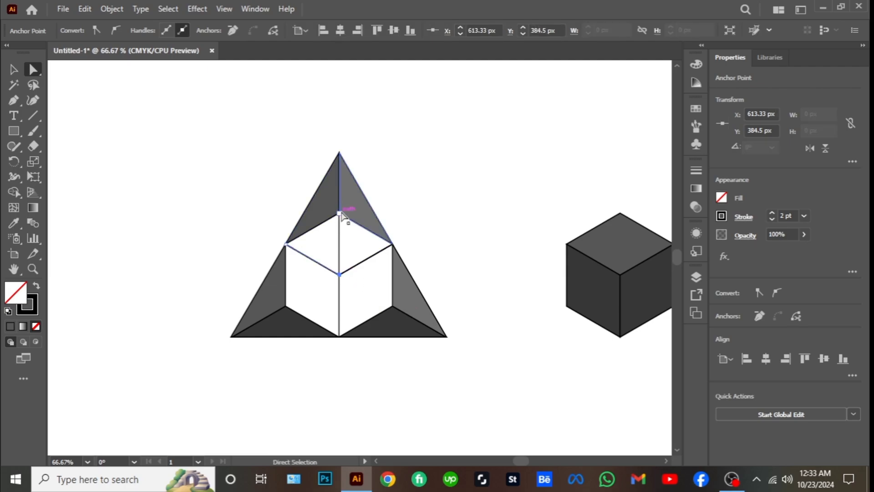
pyautogui.moveTo(339, 223); pyautogui.dragTo(342, 237)
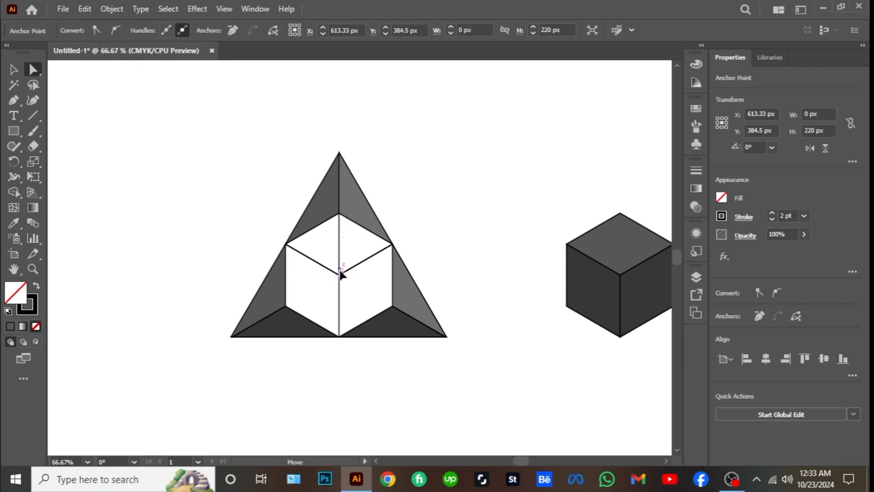
pyautogui.moveTo(342, 276); pyautogui.dragTo(342, 274)
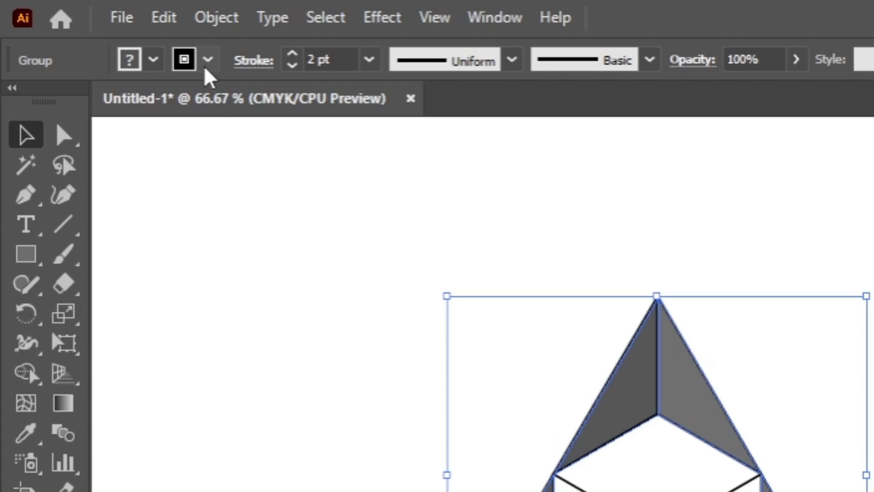
# Remove the stroke from the three grey triangle groups around the hexagon and deselect them
pyautogui.click(207, 60)
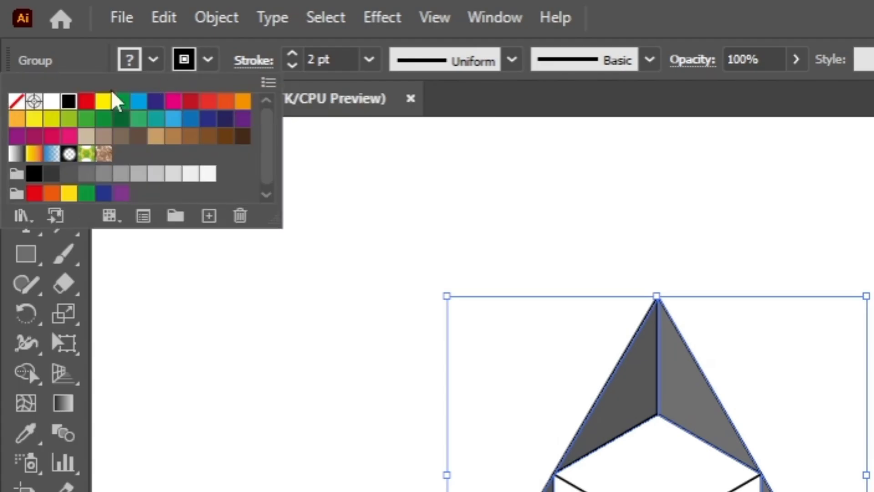
pyautogui.click(17, 101)
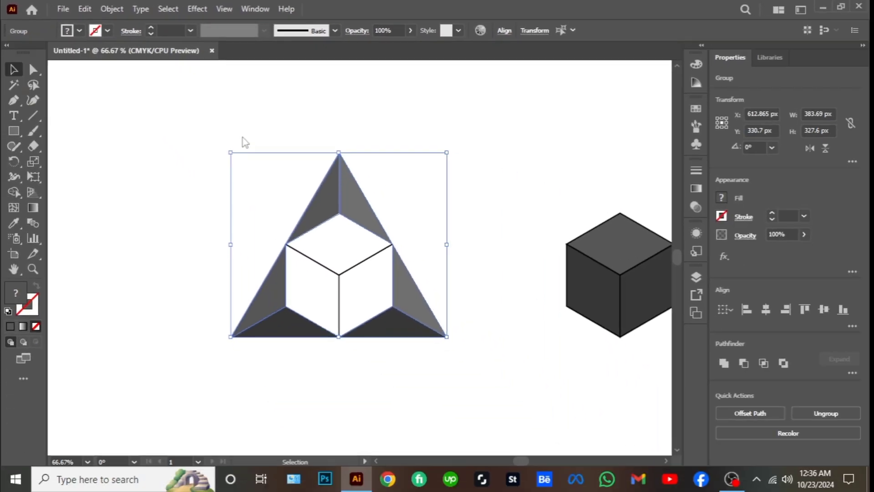
pyautogui.click(469, 270)
# Select all faces of the separate dark cube, remove their stroke and deselect them
pyautogui.hotkey('ctrl', '-')
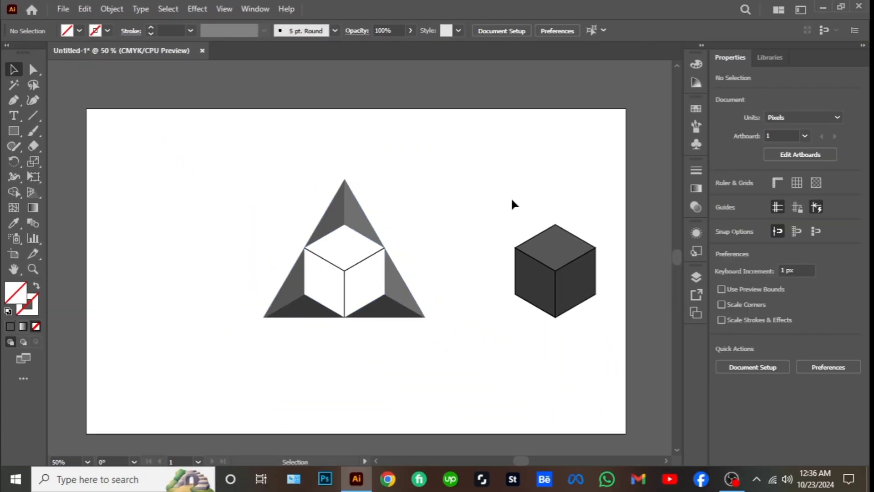
pyautogui.moveTo(511, 196); pyautogui.dragTo(602, 348)
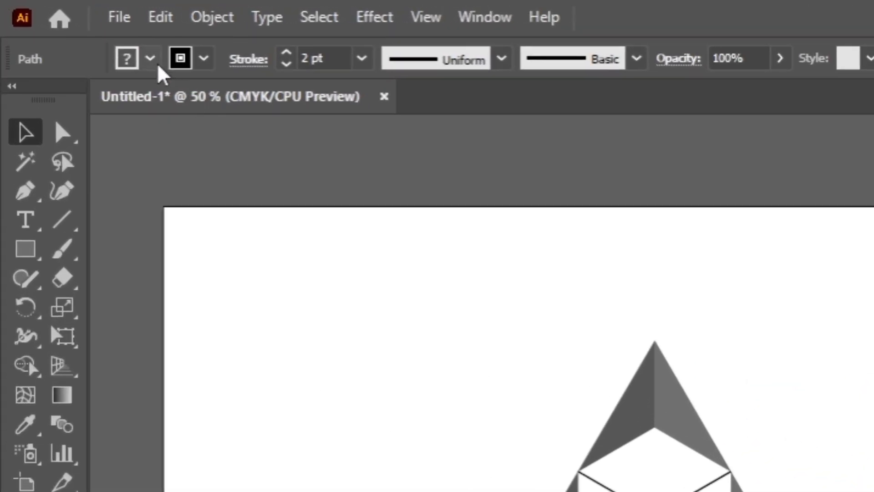
pyautogui.click(206, 57)
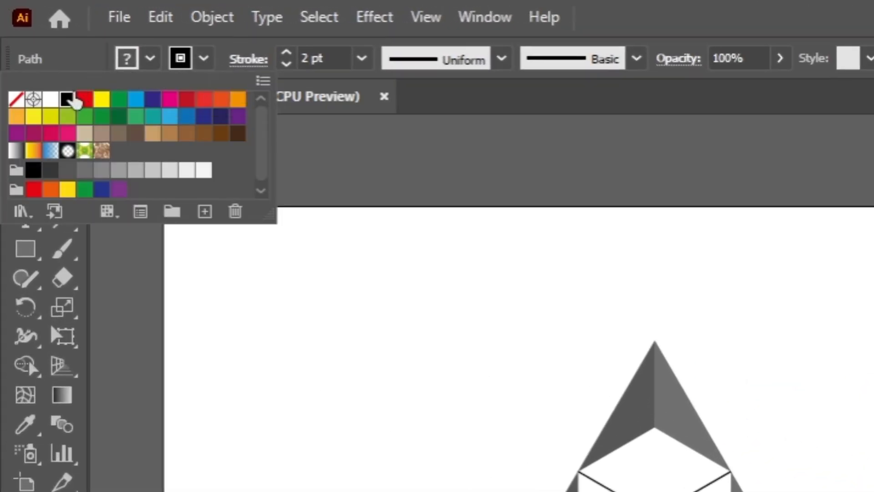
pyautogui.click(16, 98)
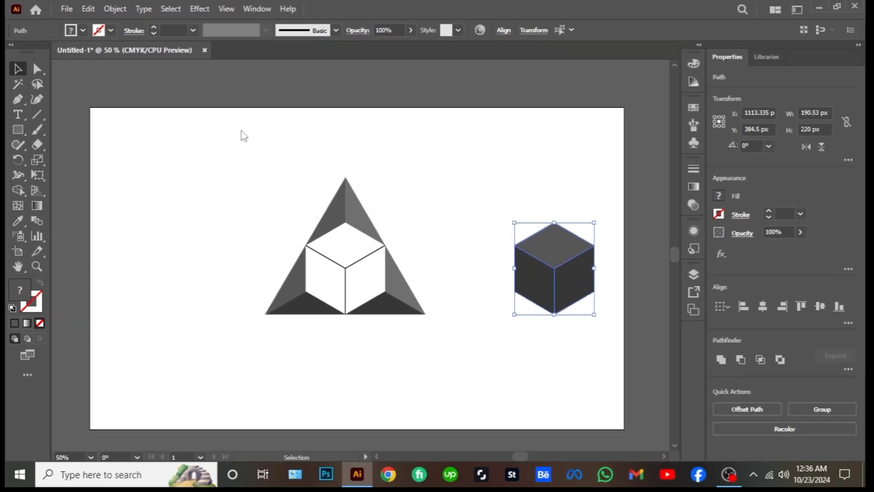
pyautogui.click(453, 255)
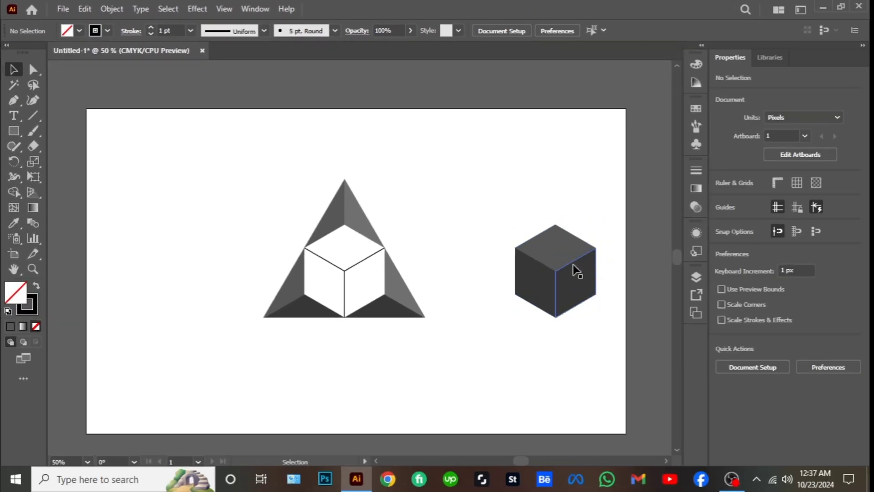
# Move the dark cube exactly onto the hexagon inside the triangle and fill its three faces with a medium grey swatch
pyautogui.moveTo(585, 295); pyautogui.dragTo(596, 319)
pyautogui.moveTo(556, 277); pyautogui.dragTo(345, 272)
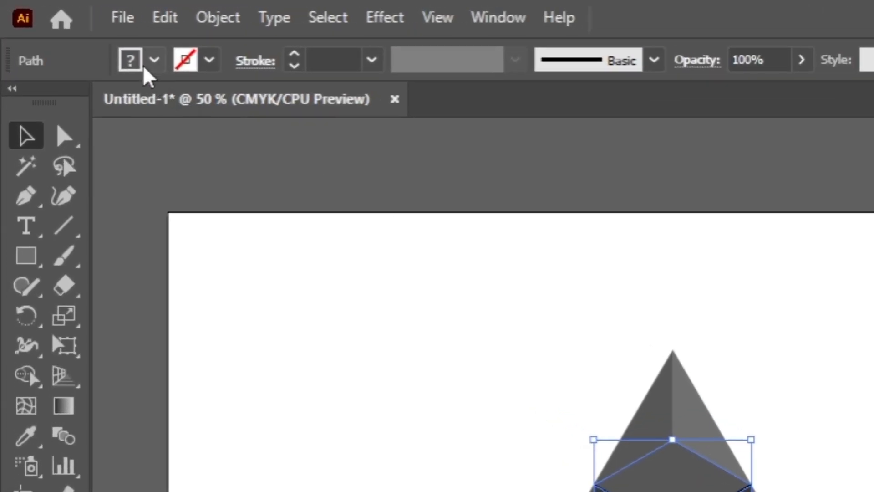
pyautogui.click(145, 68)
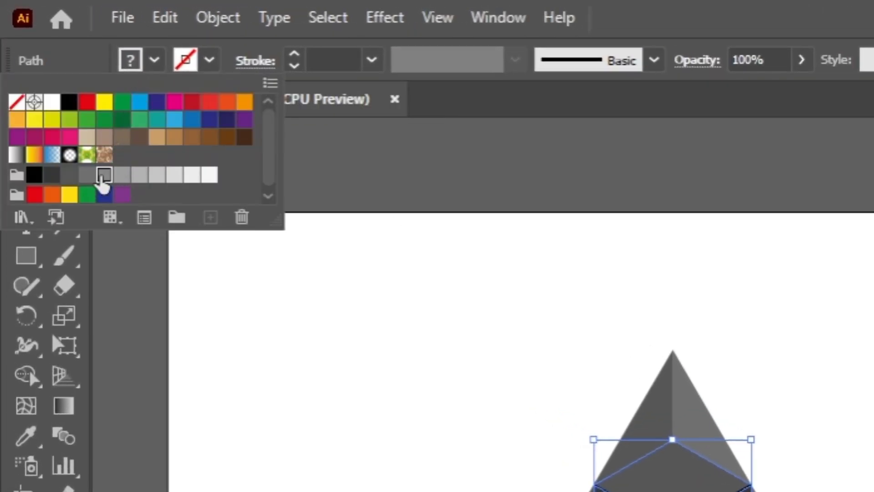
pyautogui.click(103, 174)
pyautogui.press('Escape')
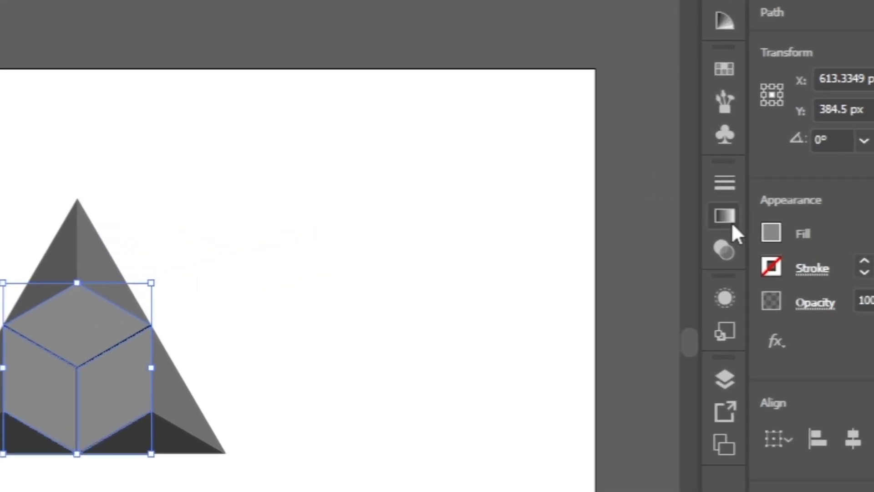
# Fill the cube's three faces with the Orange, Yellow gradient preset
pyautogui.click(731, 223)
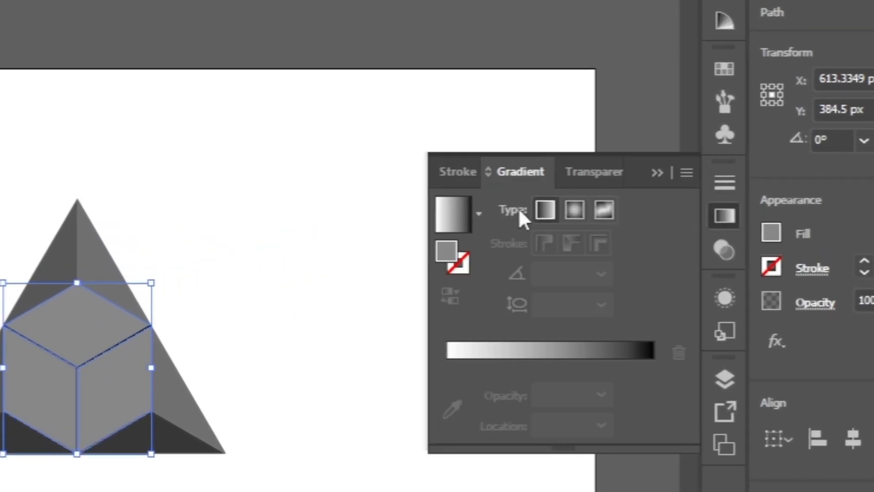
pyautogui.click(477, 212)
pyautogui.click(355, 300)
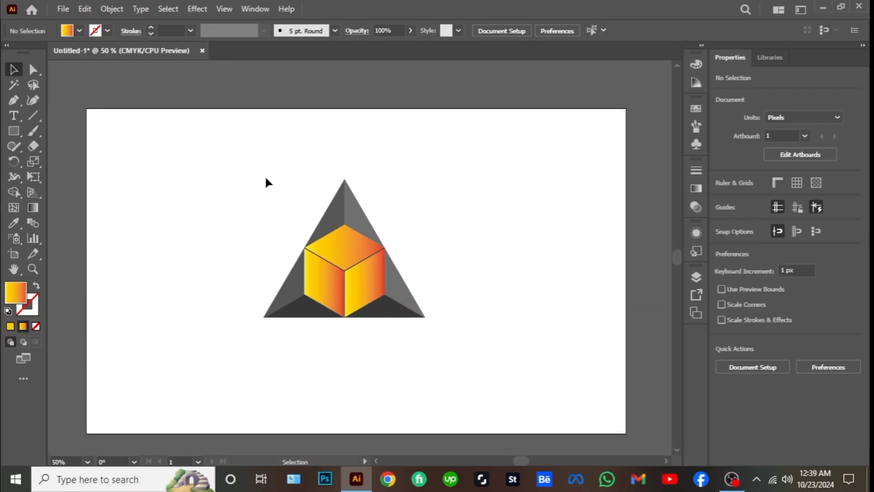
# Redirect the top face's gradient so it runs from yellow at the upper corner to red at the cube's center
pyautogui.click(326, 242)
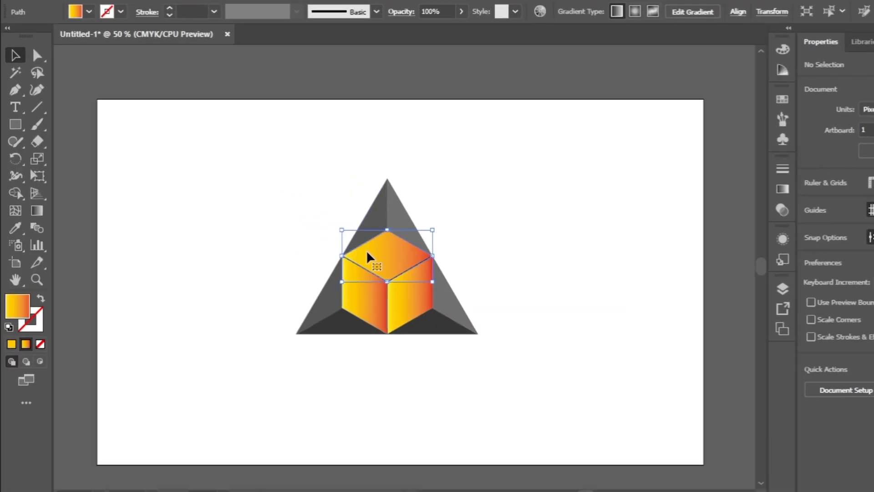
pyautogui.click(37, 210)
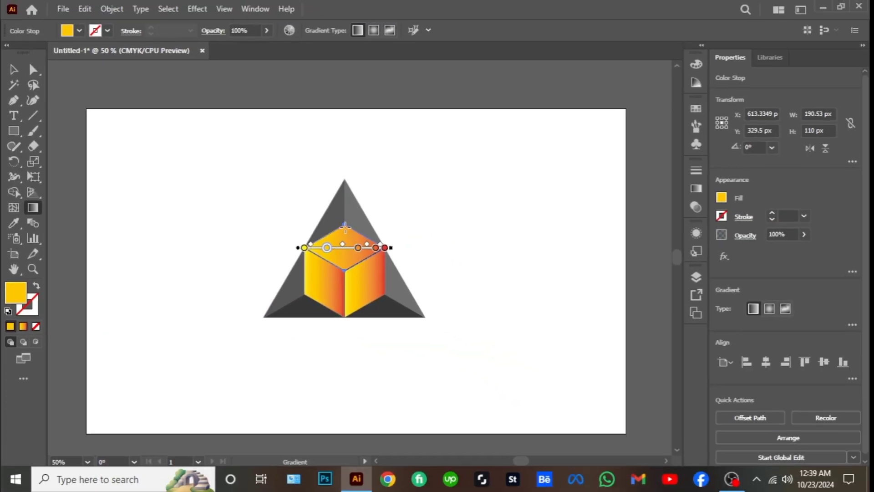
pyautogui.hotkey('ctrl', '=')
pyautogui.hotkey('ctrl', '=')
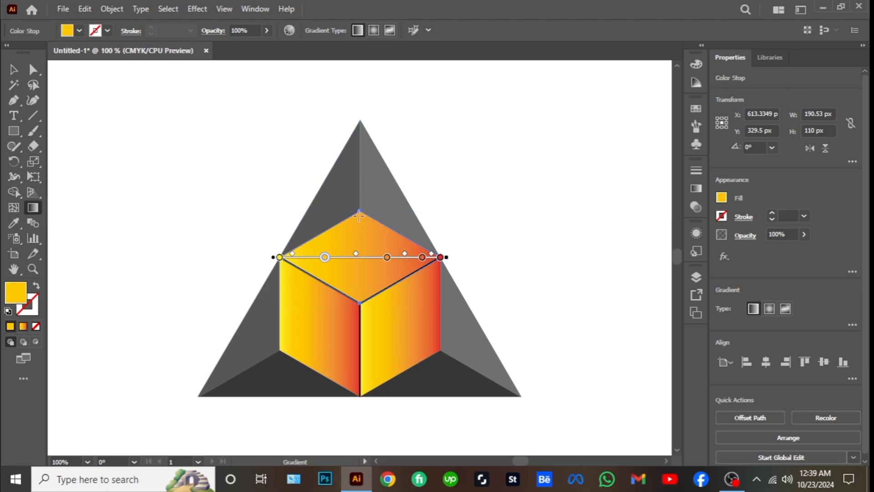
pyautogui.moveTo(360, 213); pyautogui.dragTo(361, 297)
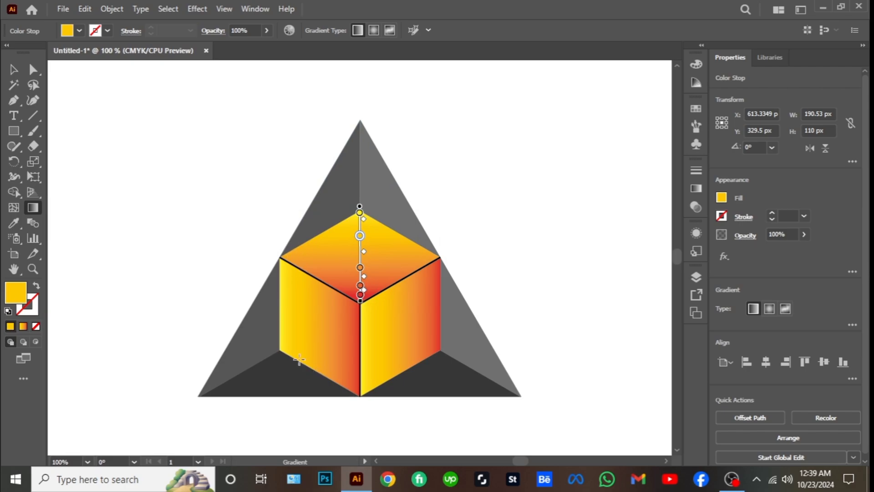
pyautogui.click(14, 69)
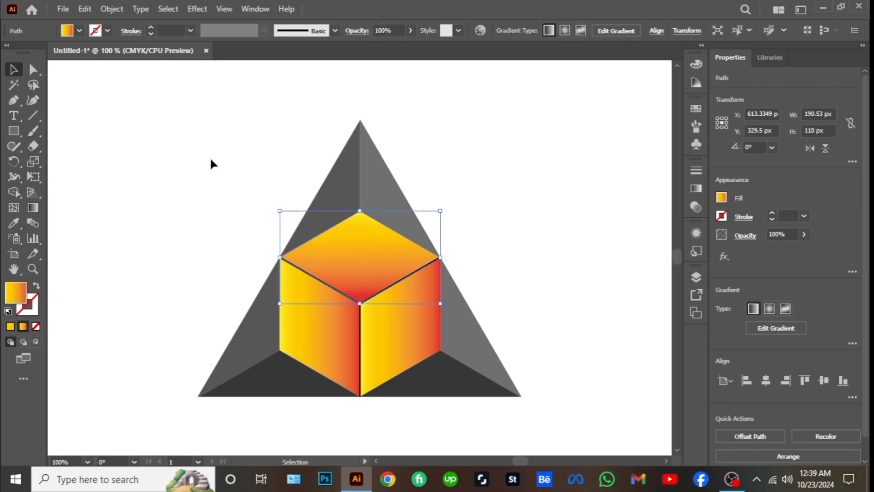
pyautogui.click(211, 164)
# Redirect the left face's gradient so it runs from yellow at the lower-left corner to red at the cube's center
pyautogui.click(314, 337)
pyautogui.click(33, 208)
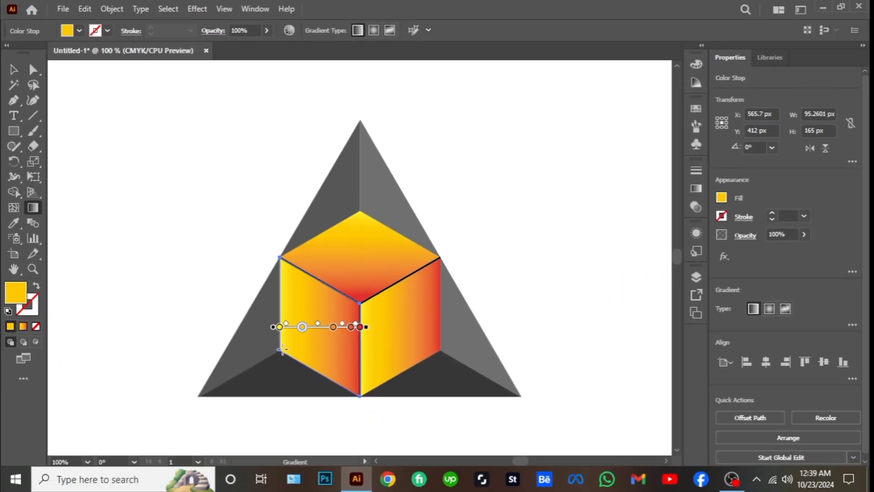
pyautogui.moveTo(282, 348); pyautogui.dragTo(353, 312)
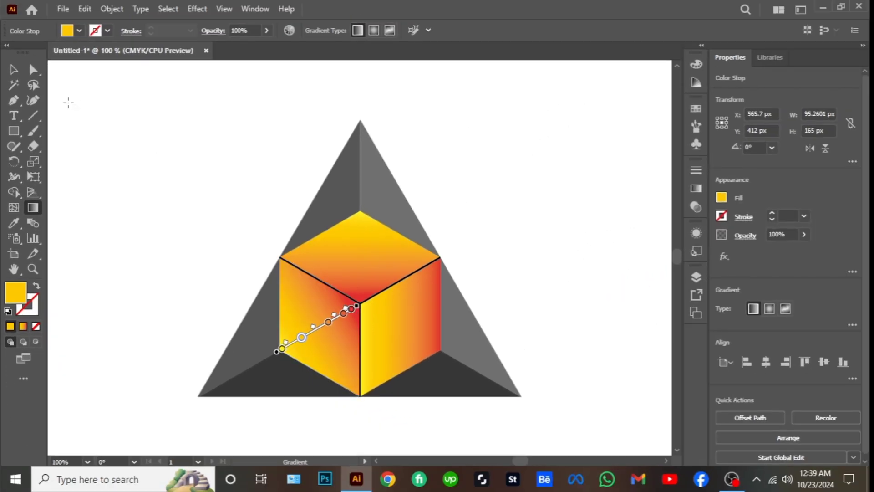
pyautogui.click(33, 69)
pyautogui.click(221, 193)
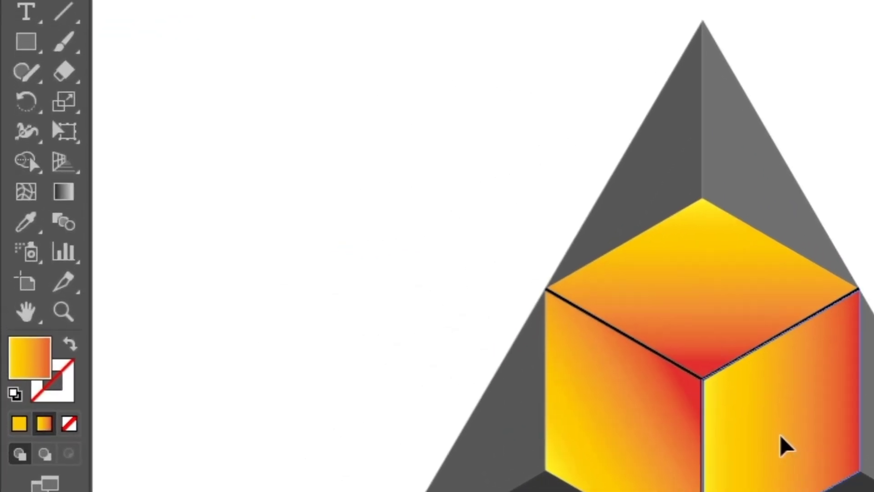
# Redirect the right face's gradient so it runs from yellow at the lower-right corner to red at the cube's center
pyautogui.click(781, 437)
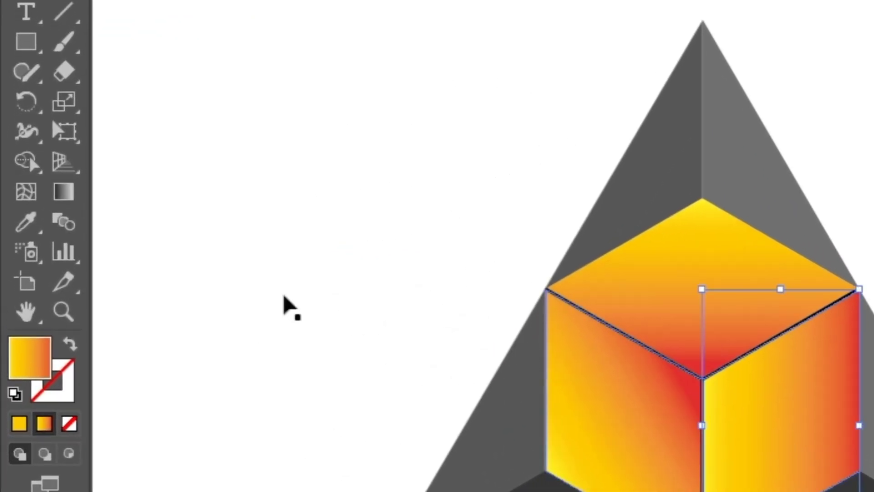
pyautogui.click(69, 198)
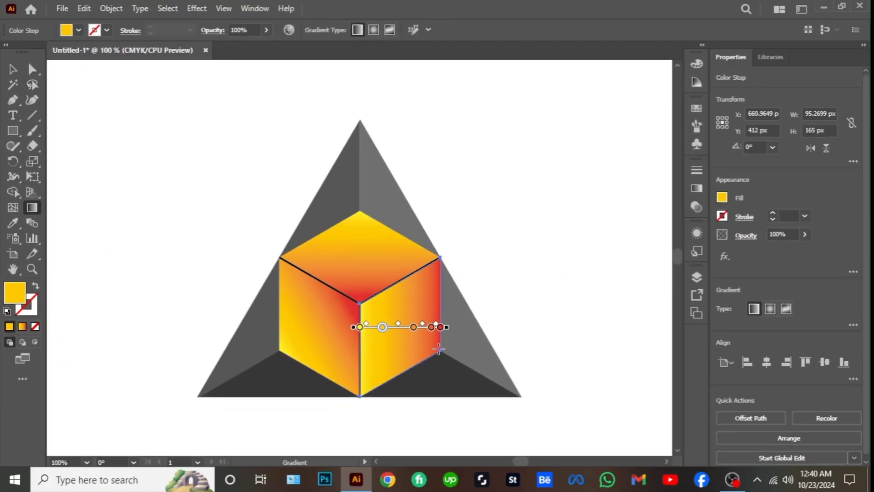
pyautogui.moveTo(439, 349); pyautogui.dragTo(362, 305)
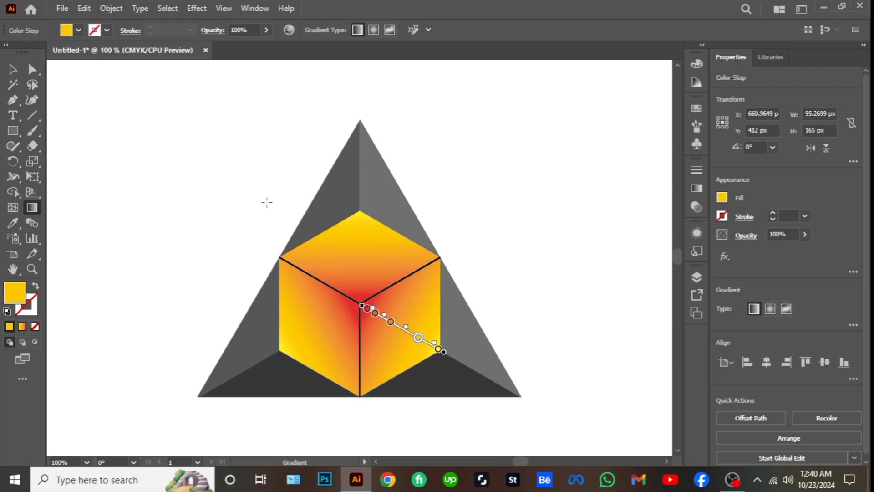
pyautogui.press('v')
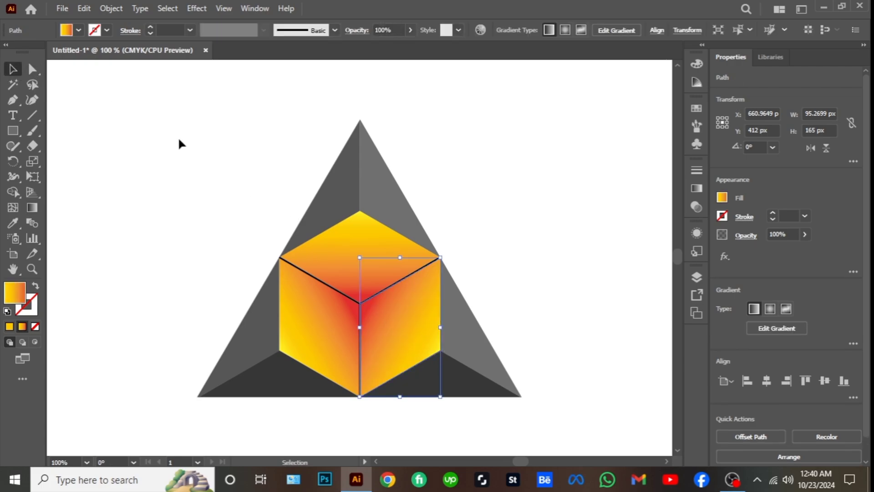
pyautogui.click(179, 139)
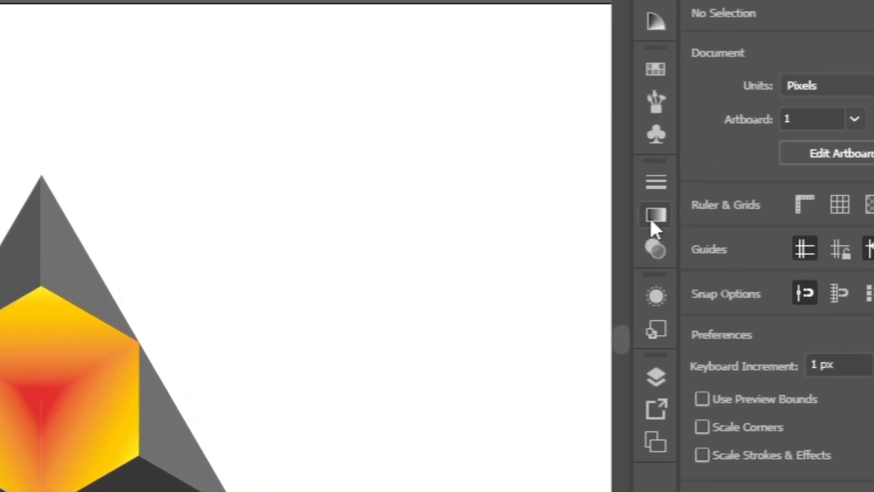
# Draw a circle about 149 px in diameter to the upper left of the triangle and fill it with the White, Black gradient
pyautogui.click(651, 220)
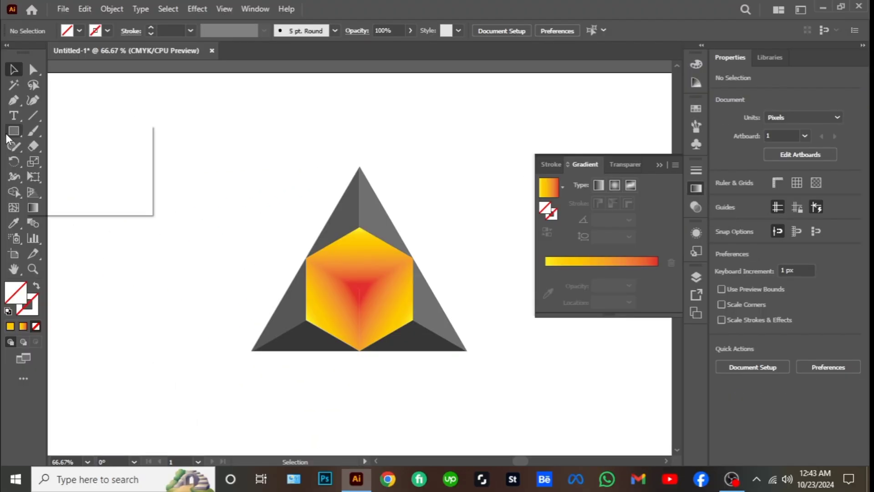
pyautogui.moveTo(5, 133); pyautogui.dragTo(68, 160)
pyautogui.moveTo(143, 136); pyautogui.dragTo(228, 220)
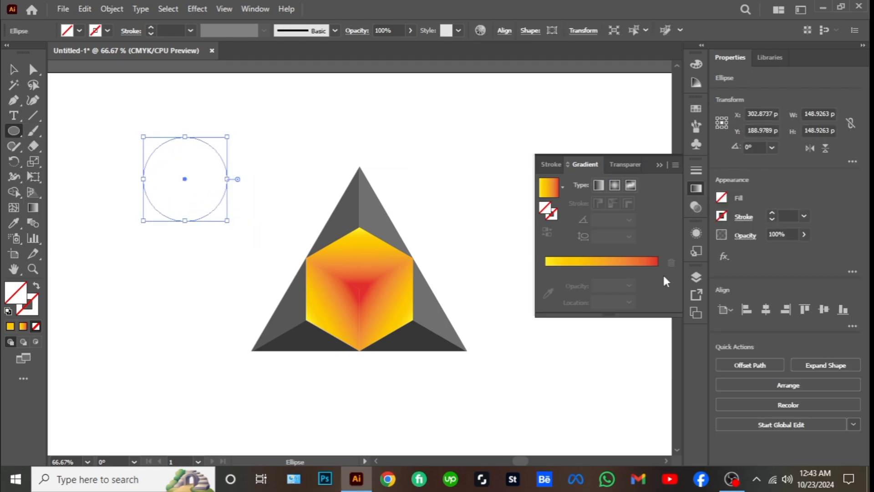
pyautogui.click(562, 187)
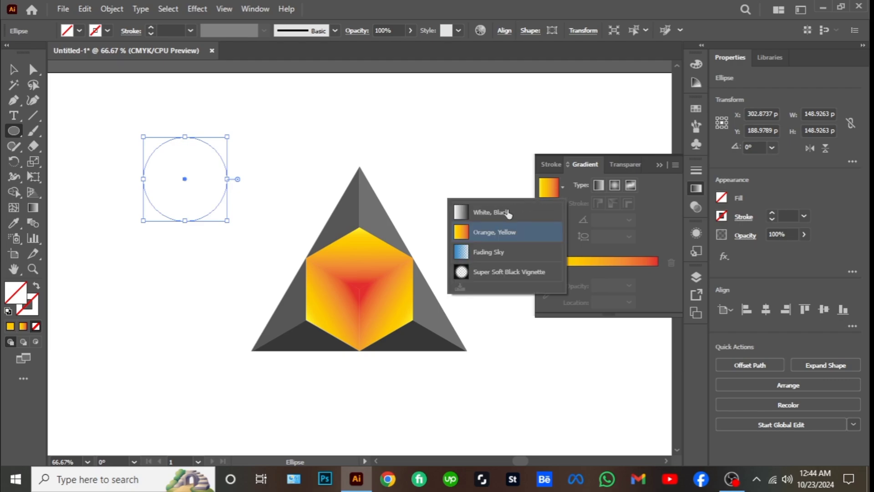
pyautogui.click(509, 213)
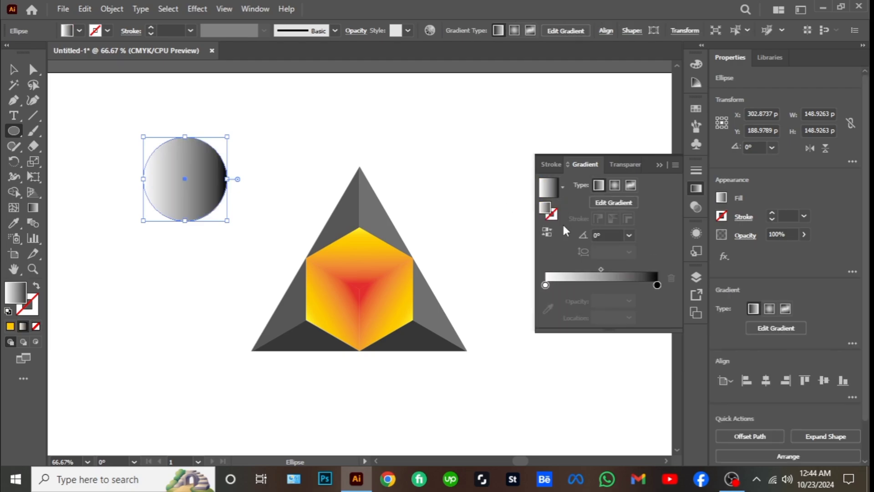
# Change the circle gradient's white stop to black with 0% opacity and move the circle to the upper right of the triangle
pyautogui.click(545, 285)
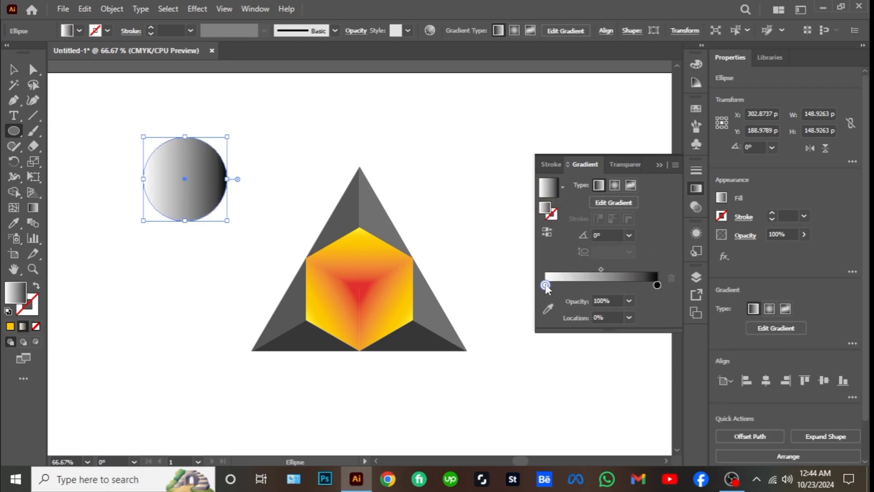
pyautogui.doubleClick(546, 285)
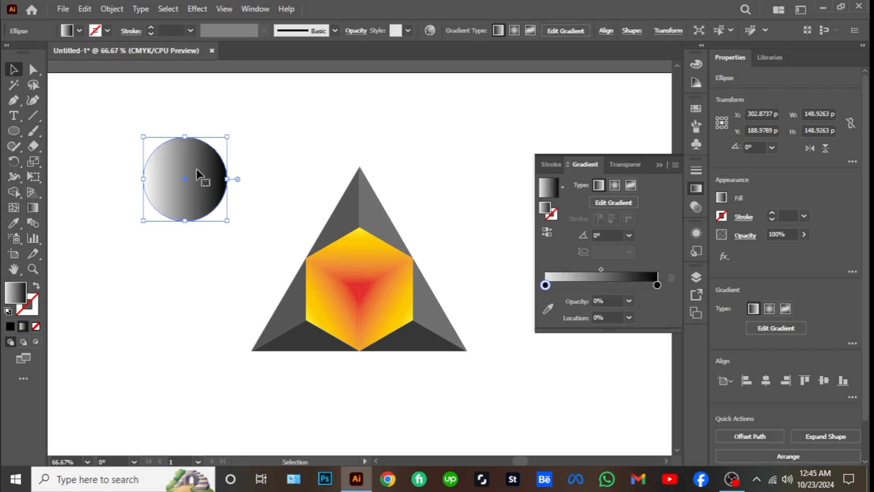
pyautogui.moveTo(197, 169); pyautogui.dragTo(459, 140)
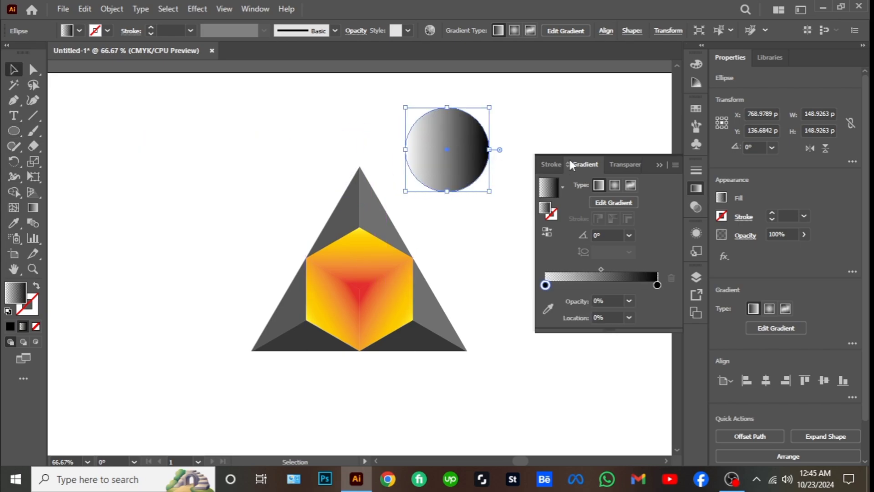
# Make the circle's gradient radial, reverse it so black is at the center, and move the transparent stop to about 66%
pyautogui.click(613, 185)
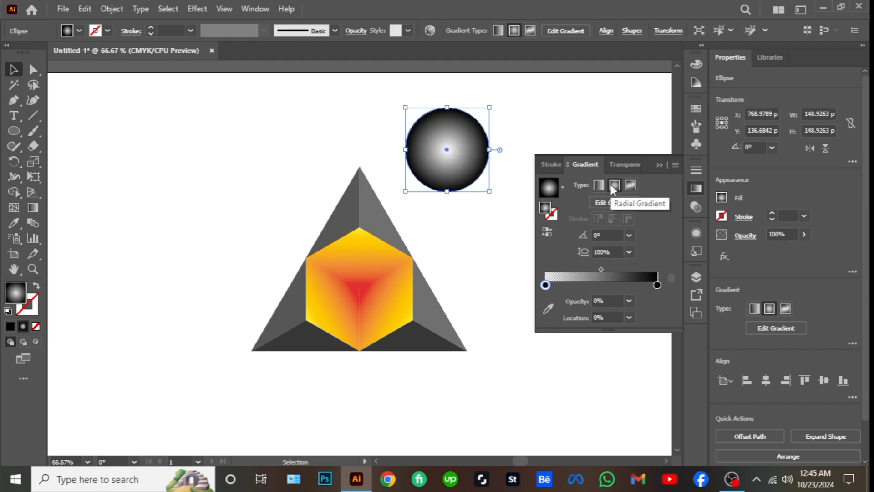
pyautogui.click(548, 232)
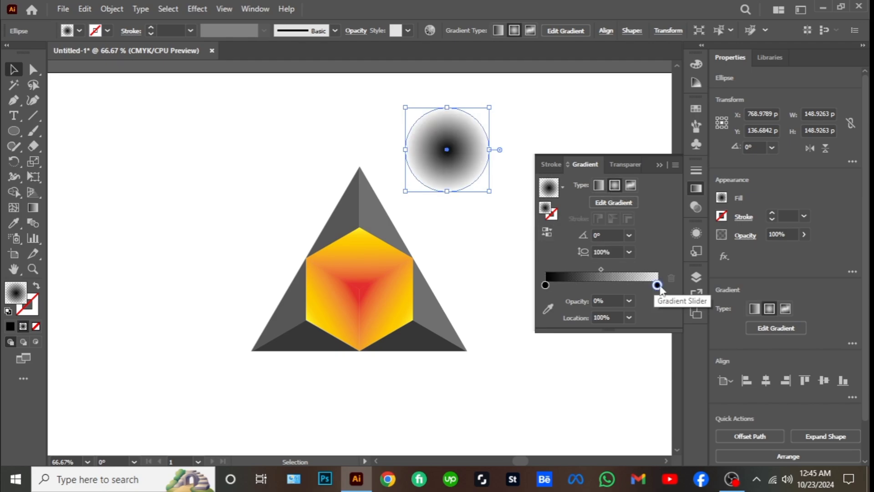
pyautogui.moveTo(657, 285); pyautogui.dragTo(619, 285)
# Flatten the circle into an ellipse about 24 px high and shift its gradient midpoint to about 28%
pyautogui.moveTo(447, 107); pyautogui.dragTo(459, 181)
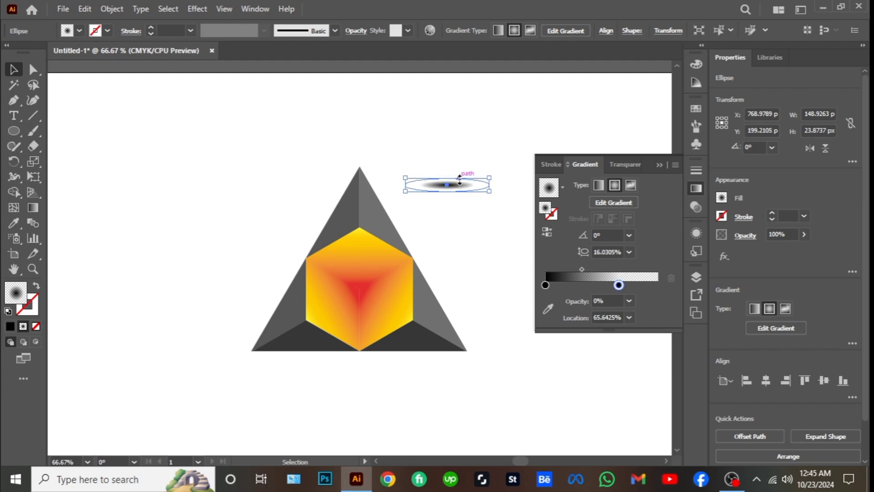
pyautogui.moveTo(582, 269); pyautogui.dragTo(564, 268)
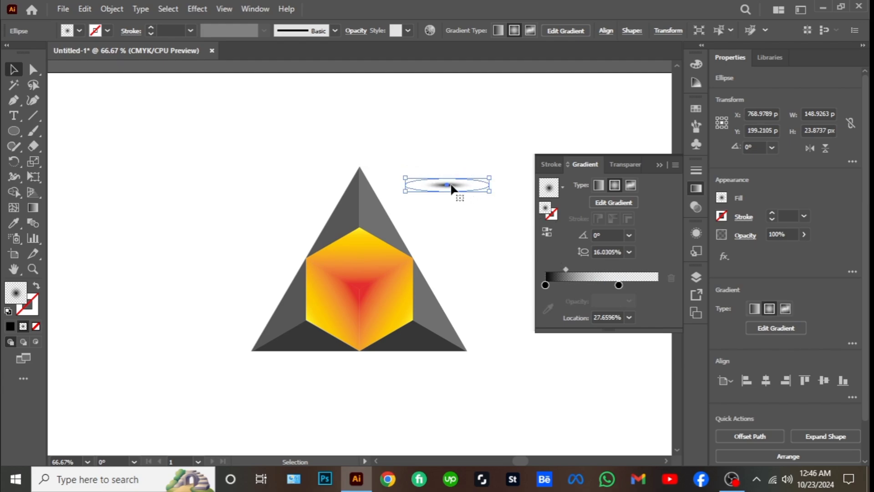
# Move the shadow ellipse to the center of the triangle's base and enlarge it proportionally to about 442 × 71 px
pyautogui.moveTo(450, 182); pyautogui.dragTo(363, 356)
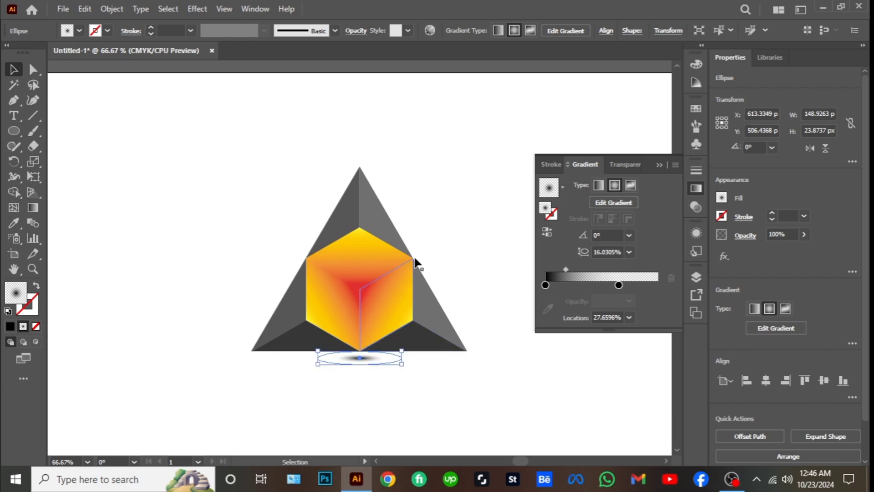
pyautogui.hotkey('shift', 'Up')
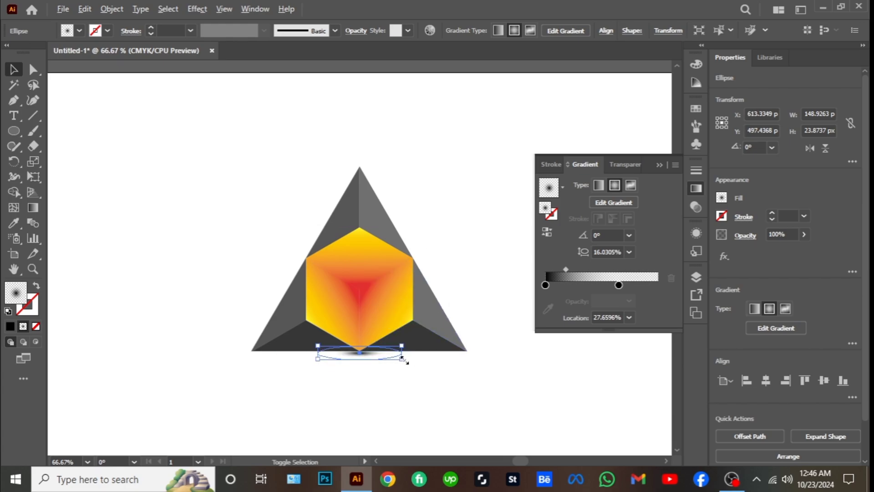
pyautogui.moveTo(402, 359); pyautogui.dragTo(502, 374)
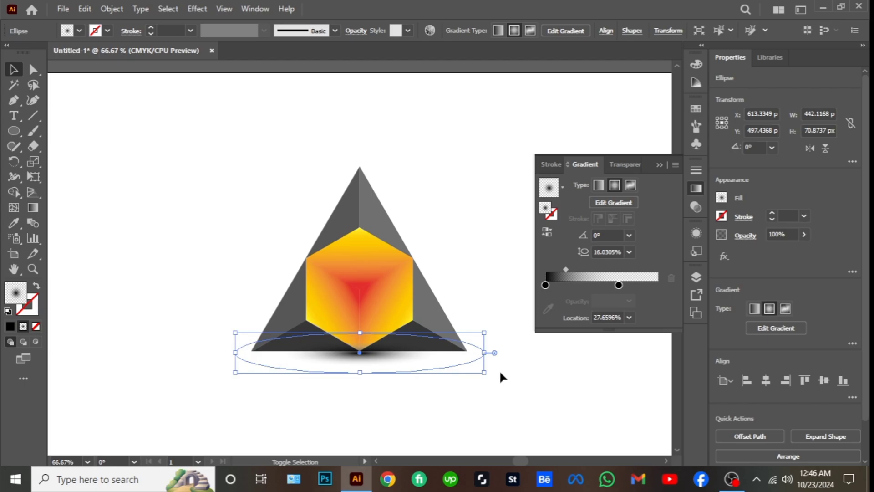
# Create a copy of the triangle logo group reflected across the horizontal axis and place it directly below the original, base to base
pyautogui.moveTo(245, 165); pyautogui.dragTo(409, 244)
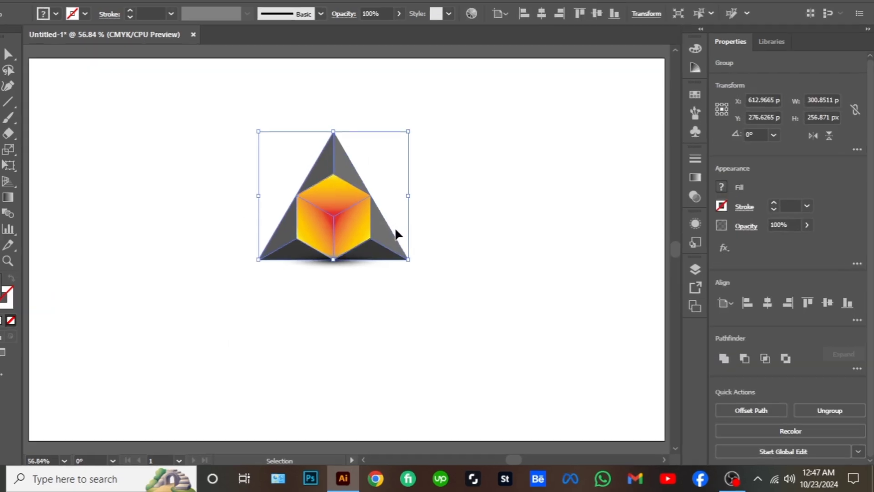
pyautogui.rightClick(375, 242)
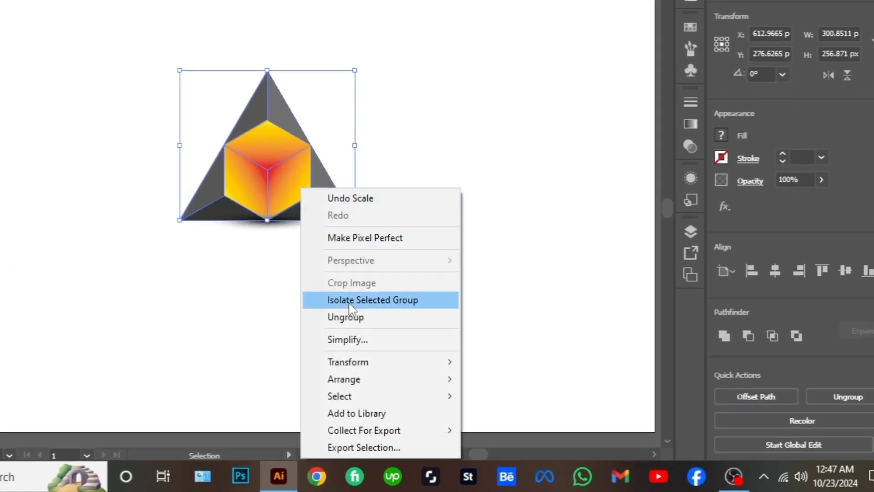
pyautogui.moveTo(361, 369)
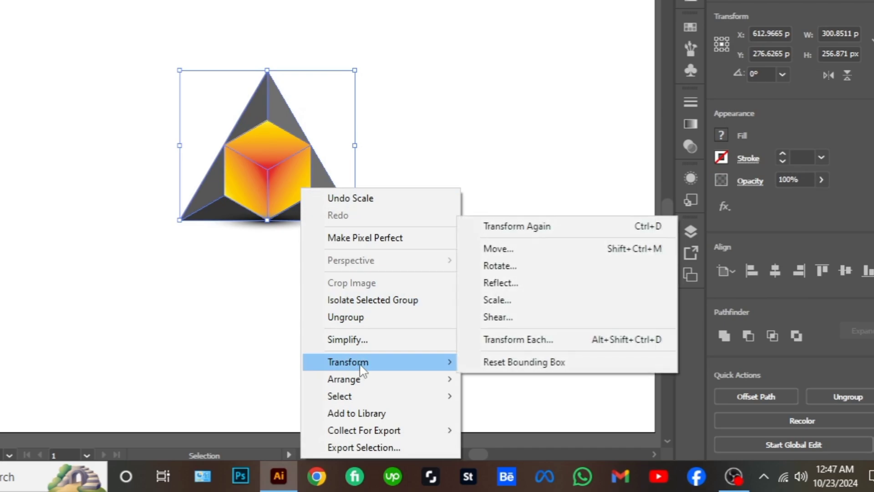
pyautogui.click(497, 282)
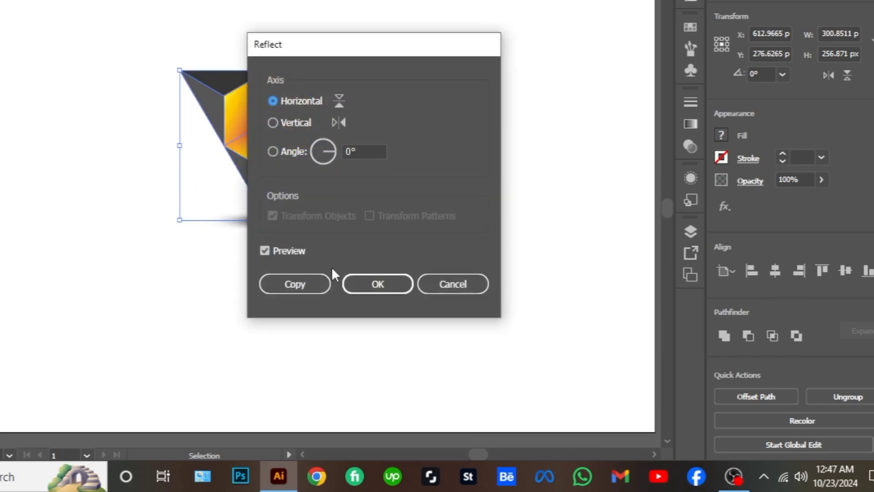
pyautogui.click(317, 285)
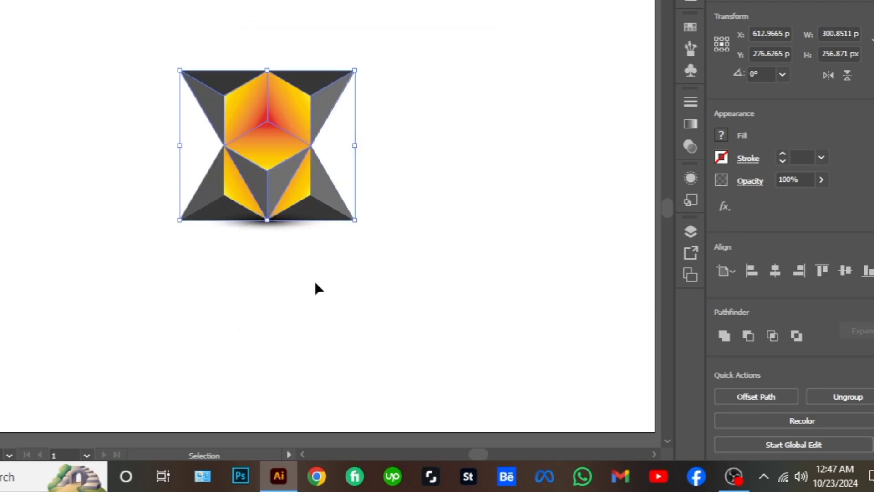
pyautogui.moveTo(273, 124); pyautogui.dragTo(269, 260)
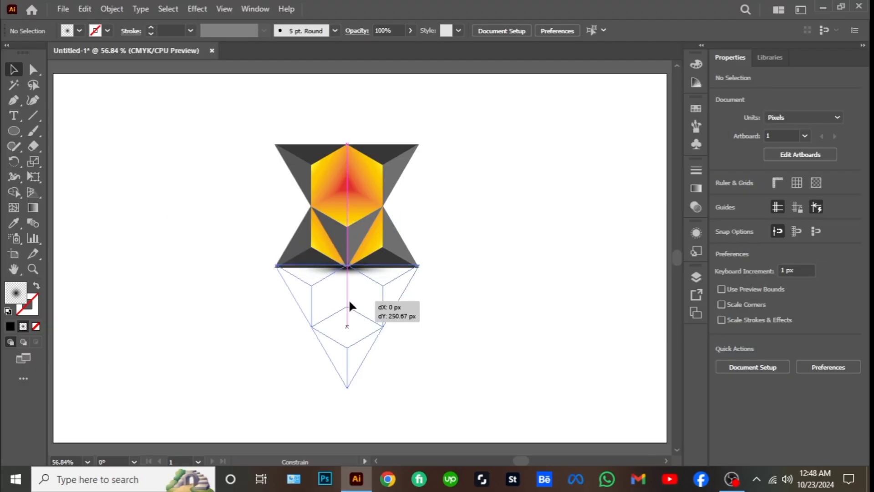
pyautogui.moveTo(350, 306); pyautogui.dragTo(350, 304)
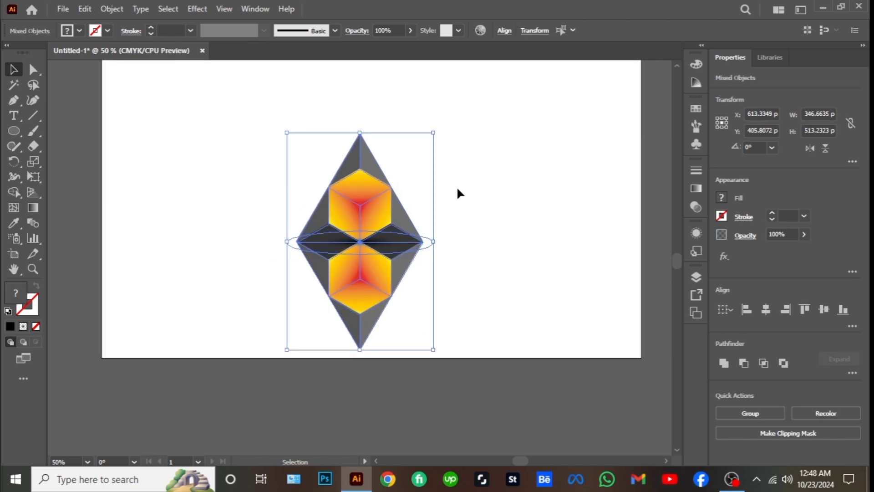
# Move the logo, shadow ellipse and reflected copy together straight down the artboard, then deselect them
pyautogui.press('Down')
pyautogui.press('Down')
pyautogui.press('Down')
pyautogui.press('Down')
pyautogui.press('Down')
pyautogui.press('Down')
pyautogui.press('Down')
pyautogui.press('Down')
pyautogui.press('Down')
pyautogui.press('Down')
pyautogui.press('Down')
pyautogui.press('Down')
pyautogui.press('Down')
pyautogui.press('Down')
pyautogui.press('Down')
pyautogui.press('Down')
pyautogui.press('Down')
pyautogui.press('Down')
pyautogui.press('Down')
pyautogui.press('Down')
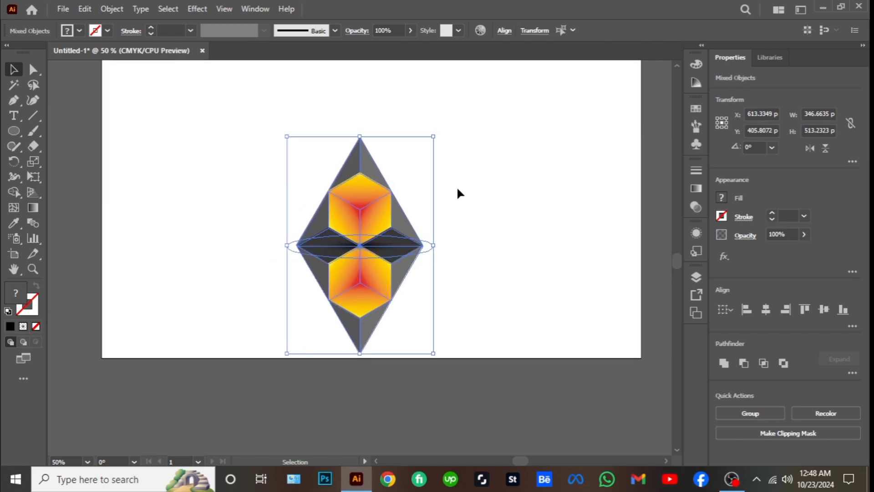
pyautogui.press('Down')
pyautogui.press('Down')
pyautogui.press('Down')
pyautogui.press('Down')
pyautogui.press('Down')
pyautogui.press('Down')
pyautogui.press('Down')
pyautogui.press('Down')
pyautogui.press('Down')
pyautogui.press('Down')
pyautogui.press('Down')
pyautogui.press('Down')
pyautogui.press('Down')
pyautogui.press('Down')
pyautogui.press('Down')
pyautogui.press('Down')
pyautogui.press('Down')
pyautogui.press('Down')
pyautogui.press('Down')
pyautogui.press('Down')
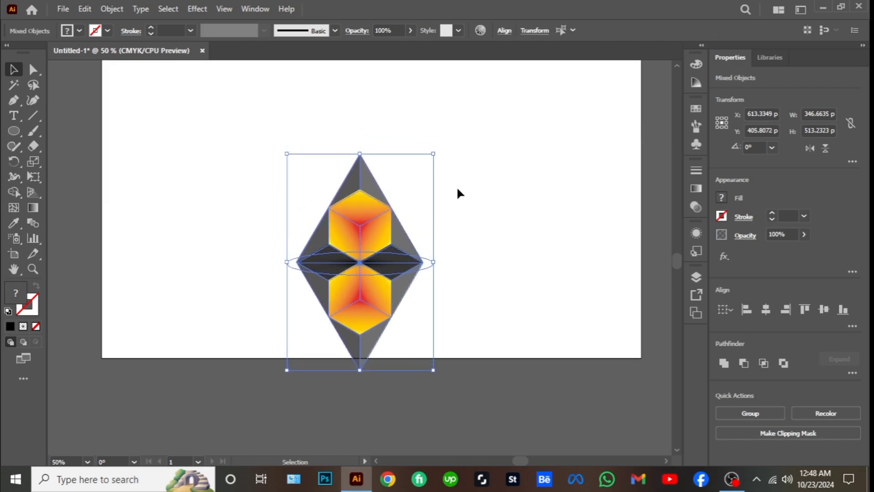
pyautogui.click(339, 149)
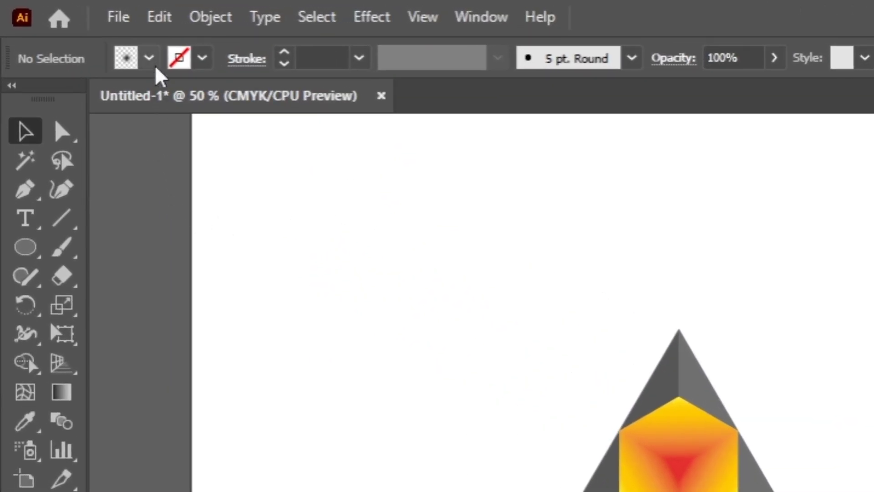
# Draw a rectangle about 711 × 315 px with the White, Black gradient fill over the reflected copy, starting at the logo's base
pyautogui.click(81, 32)
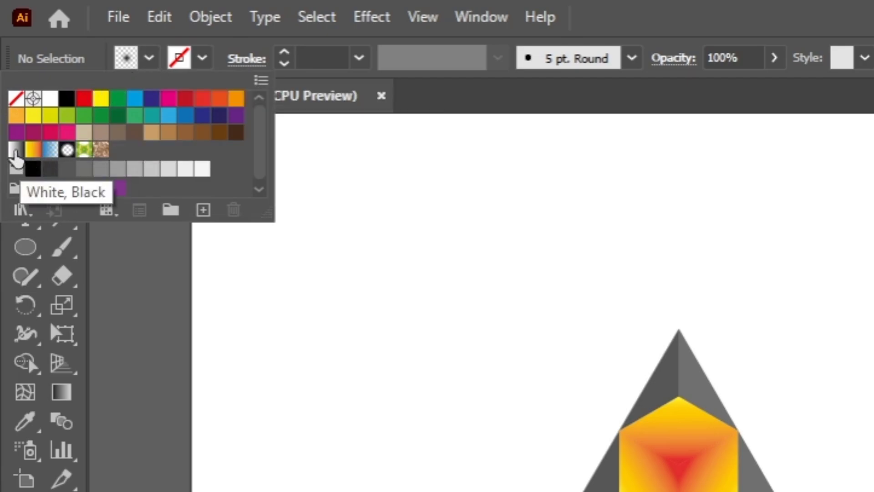
pyautogui.click(16, 150)
pyautogui.click(151, 61)
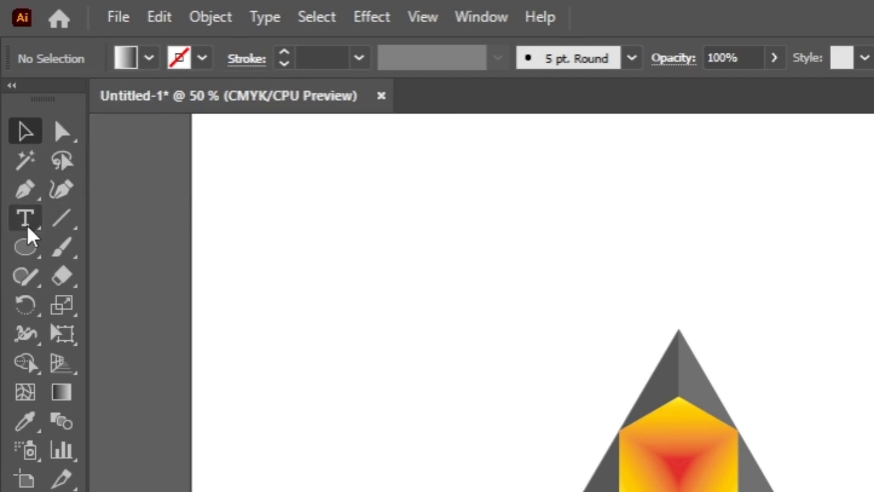
pyautogui.click(26, 246)
pyautogui.moveTo(28, 253); pyautogui.dragTo(92, 250)
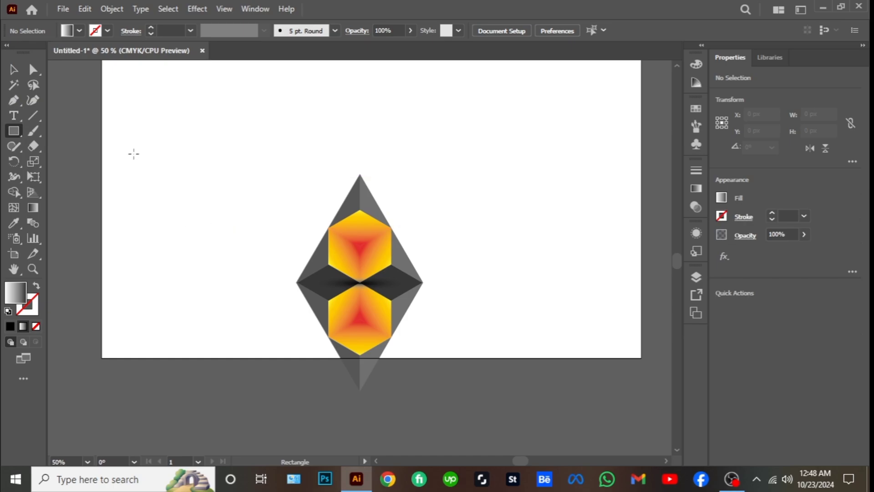
pyautogui.moveTo(181, 284); pyautogui.dragTo(551, 416)
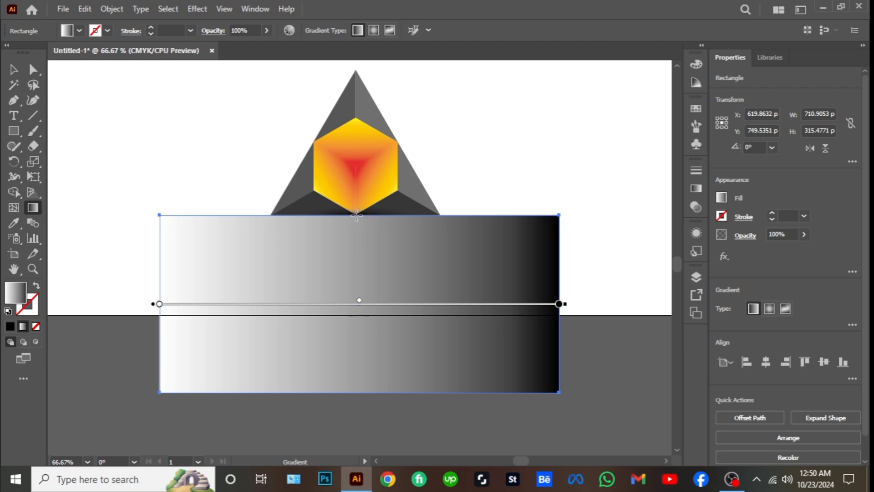
# Redirect the rectangle's gradient vertically from white at its upper edge to black below, and extend the rectangle to about 387 px tall
pyautogui.moveTo(356, 216); pyautogui.dragTo(359, 331)
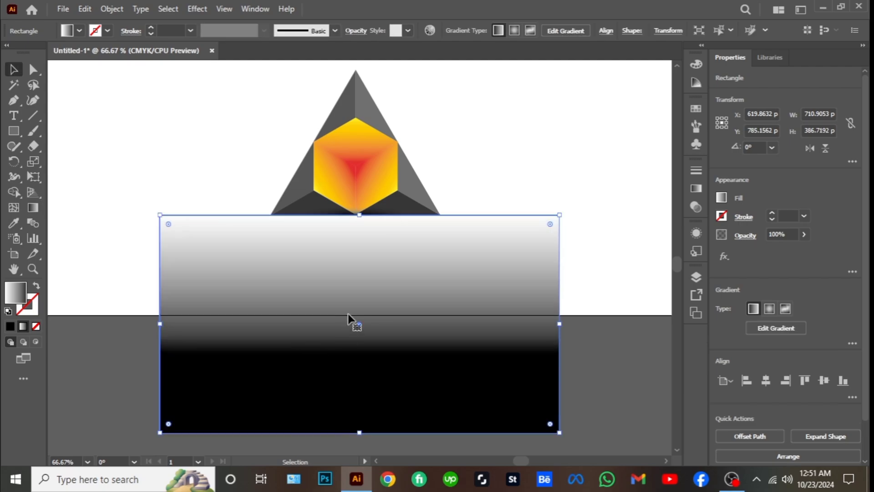
pyautogui.click(578, 359)
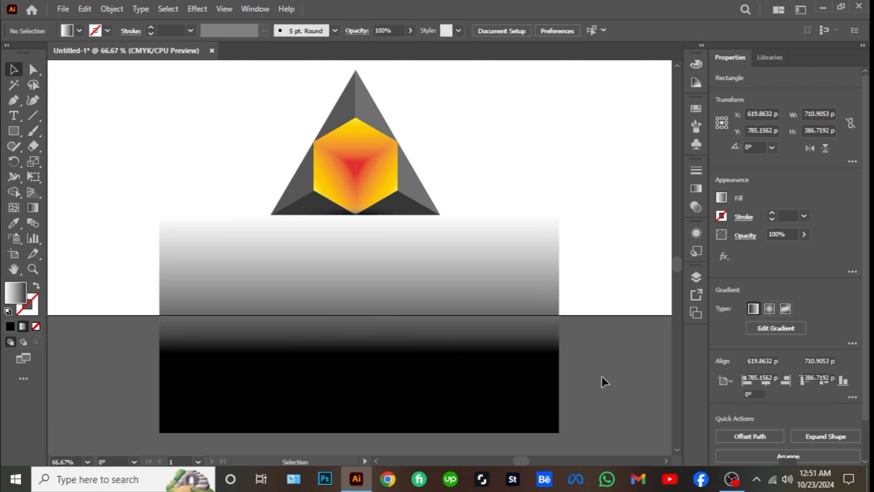
# Make an opacity mask from the gradient rectangle and the reflected logo copy
pyautogui.moveTo(504, 382); pyautogui.dragTo(224, 262)
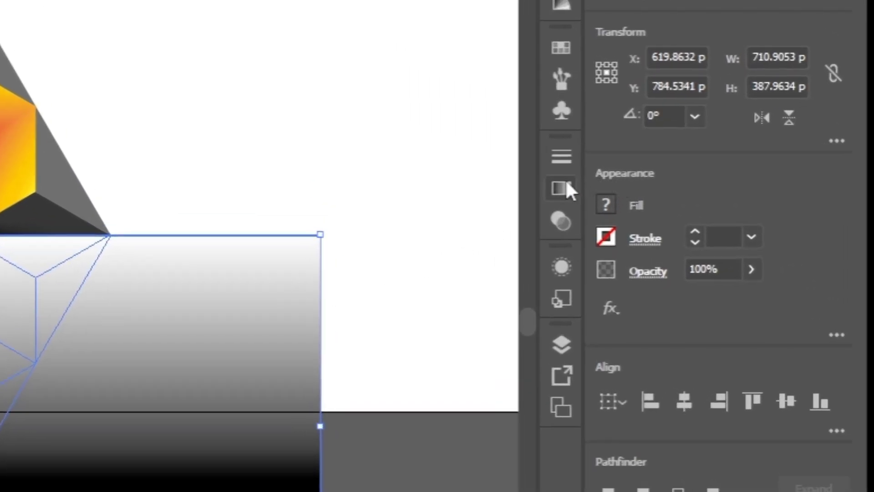
pyautogui.click(563, 188)
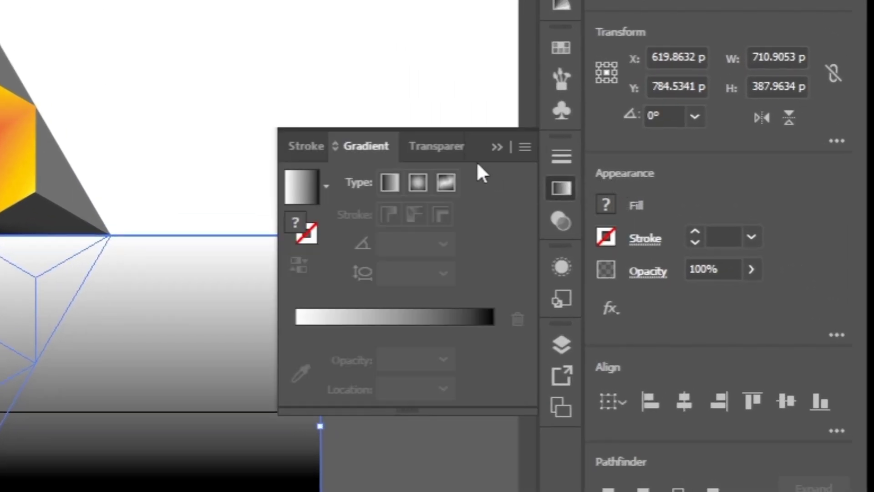
pyautogui.click(450, 147)
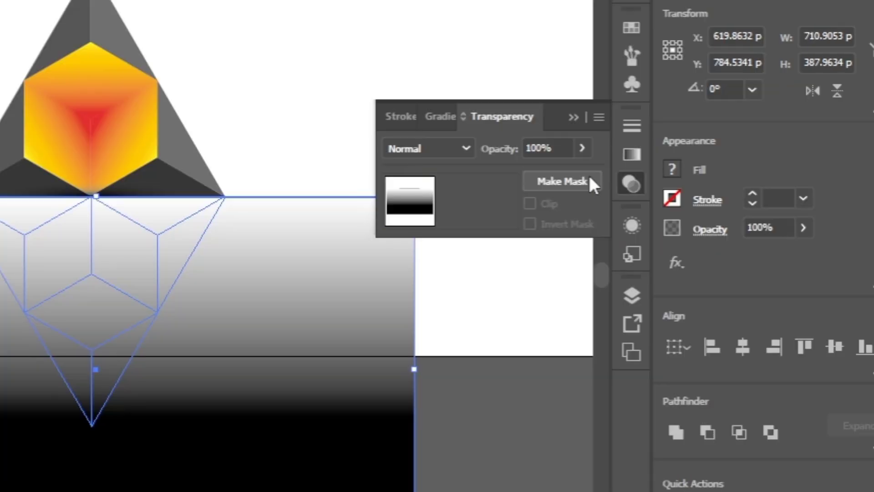
pyautogui.click(598, 117)
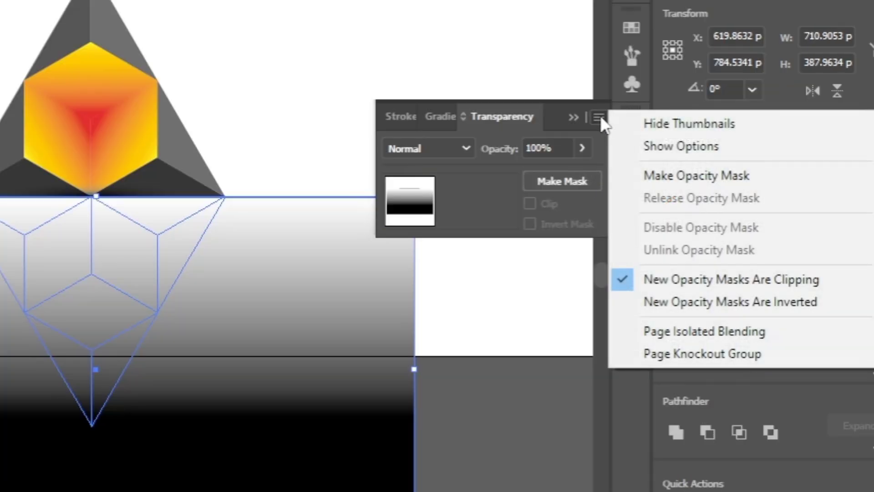
pyautogui.click(654, 174)
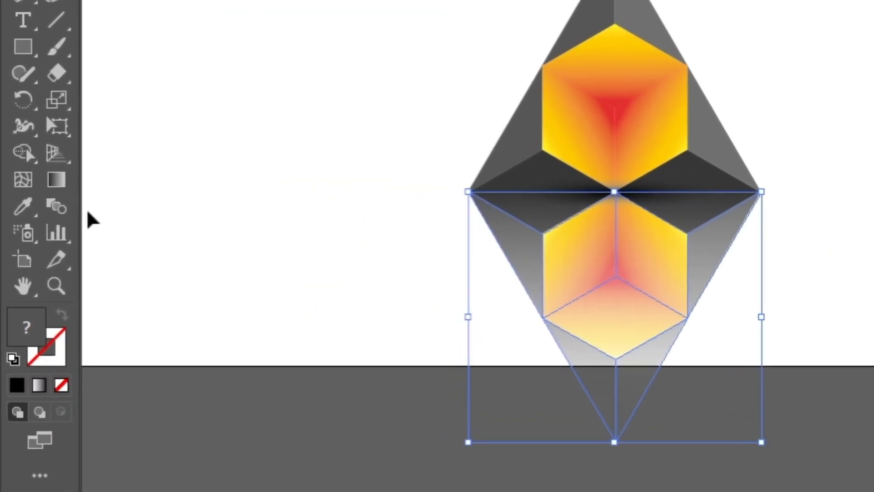
# Edit the opacity mask's gradient, moving its midpoint and black stop upward so the reflection fades out near the artboard's lower edge
pyautogui.click(57, 179)
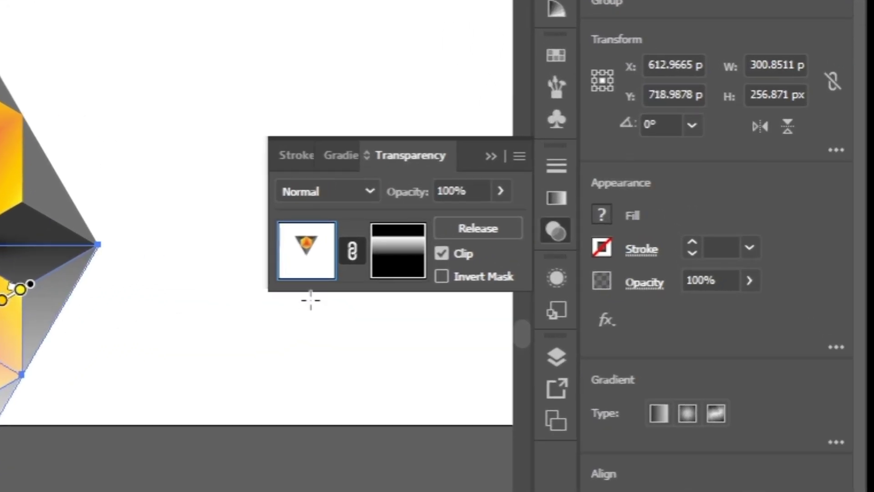
pyautogui.click(399, 255)
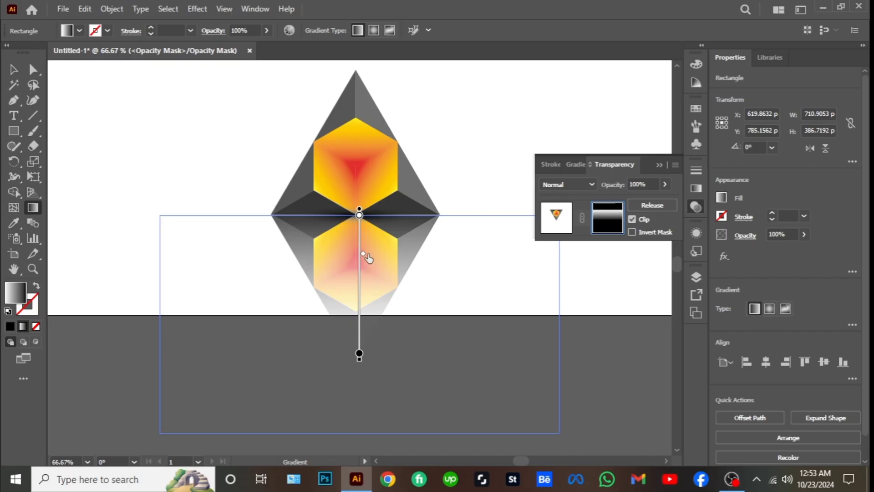
pyautogui.click(366, 255)
pyautogui.moveTo(362, 253); pyautogui.dragTo(364, 249)
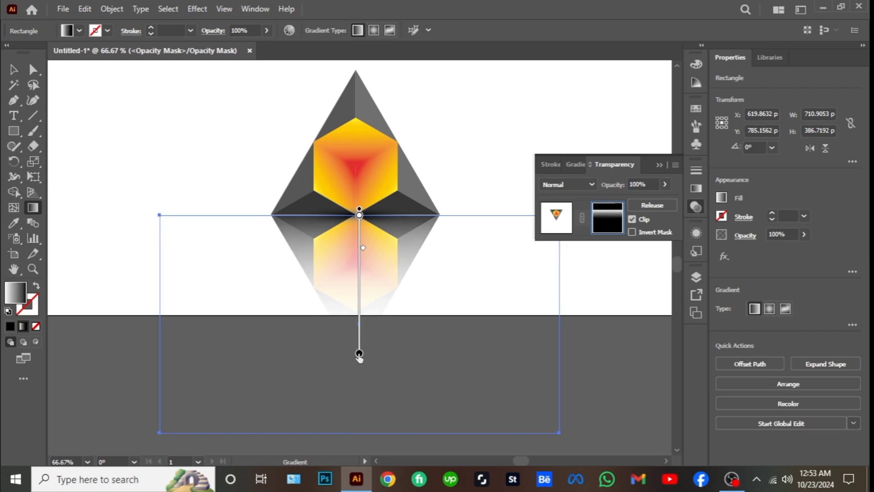
pyautogui.moveTo(359, 354); pyautogui.dragTo(361, 318)
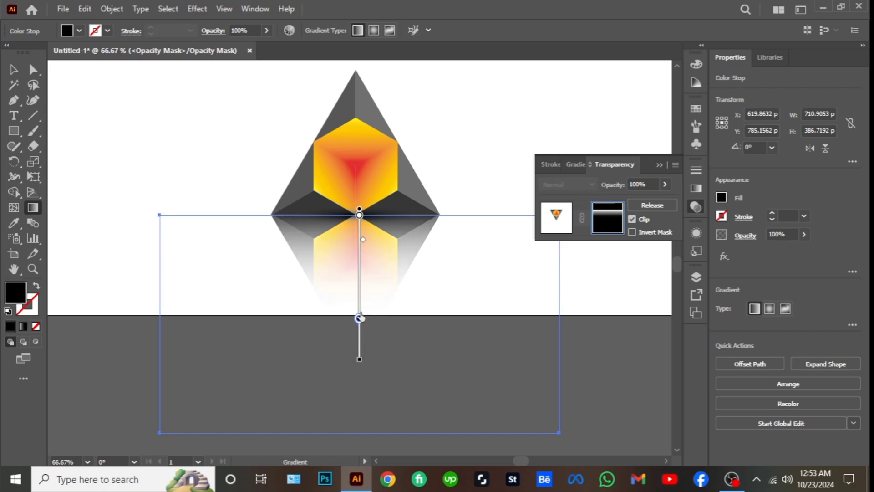
pyautogui.press('v')
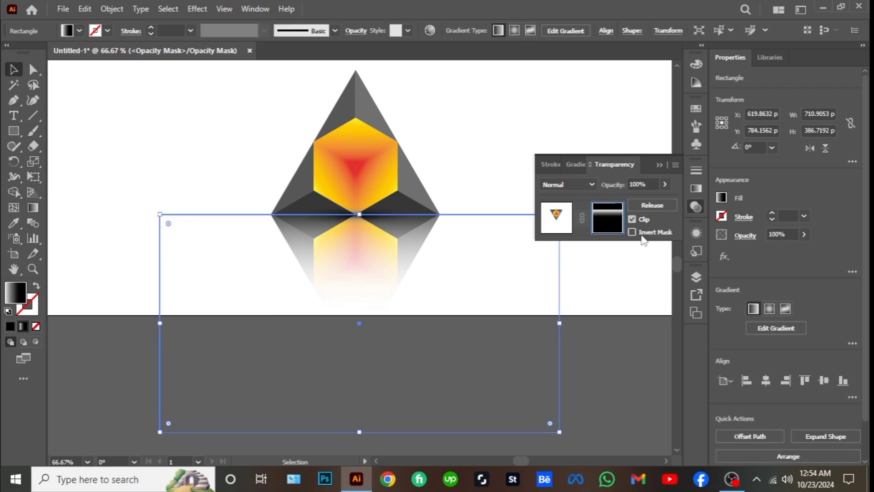
# Set the mask rectangle's opacity to 53% and deselect it
pyautogui.click(665, 183)
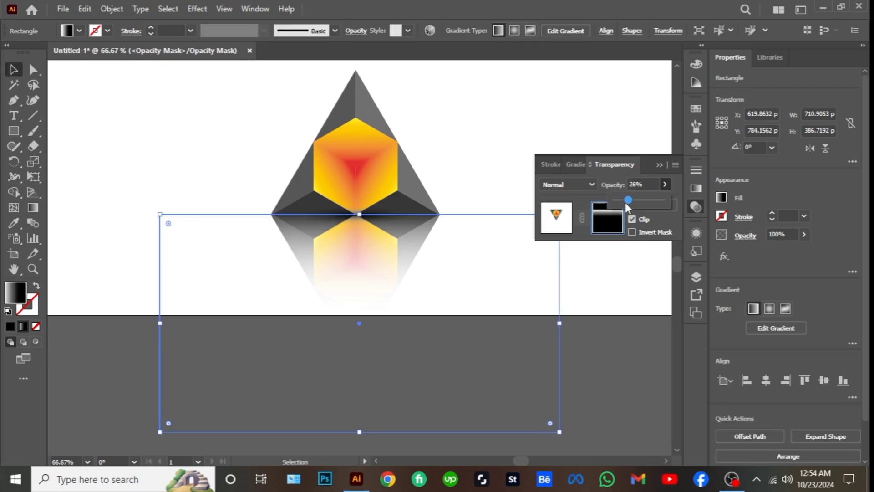
pyautogui.moveTo(626, 203); pyautogui.dragTo(640, 203)
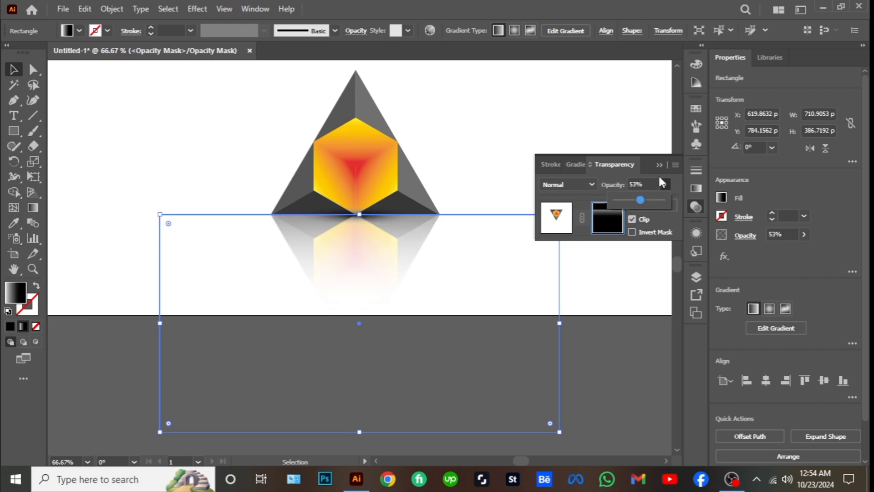
pyautogui.click(617, 349)
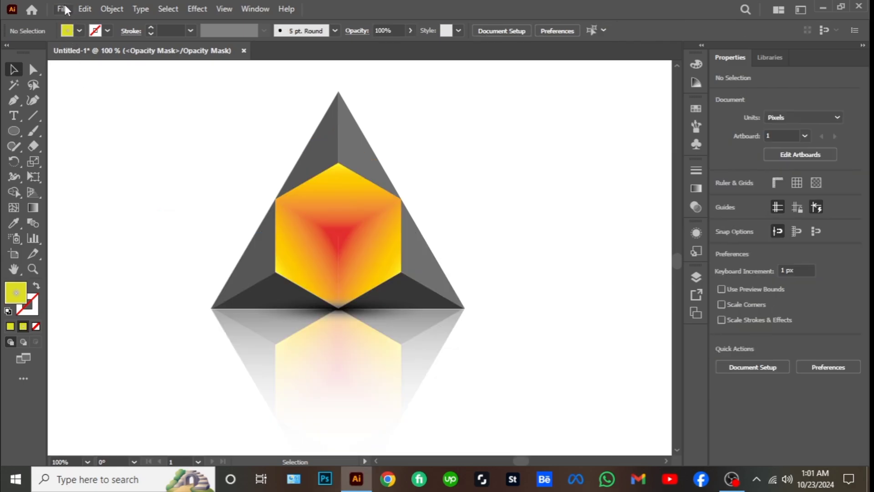
# Start exporting the finished logo with Save for Web (Legacy)
pyautogui.click(64, 9)
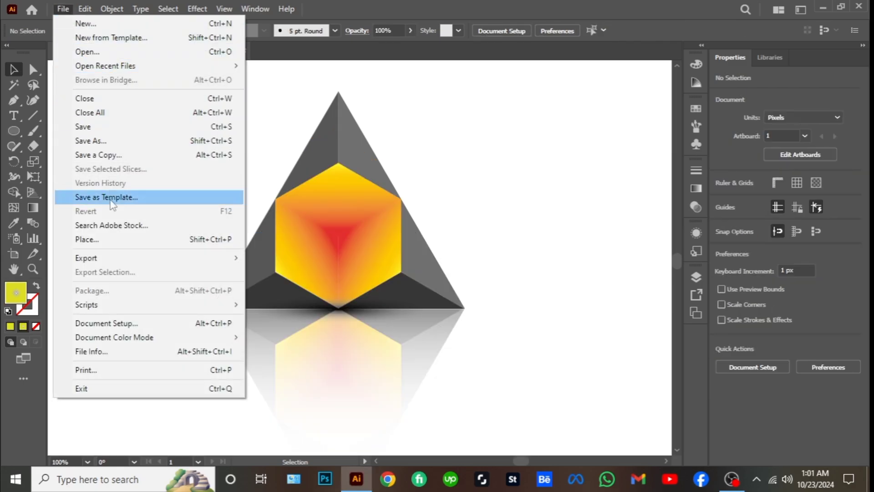
pyautogui.moveTo(108, 258)
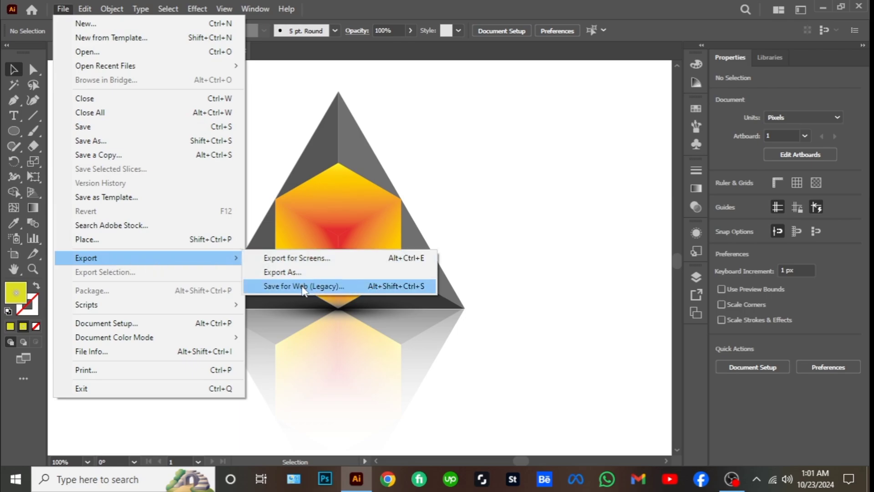